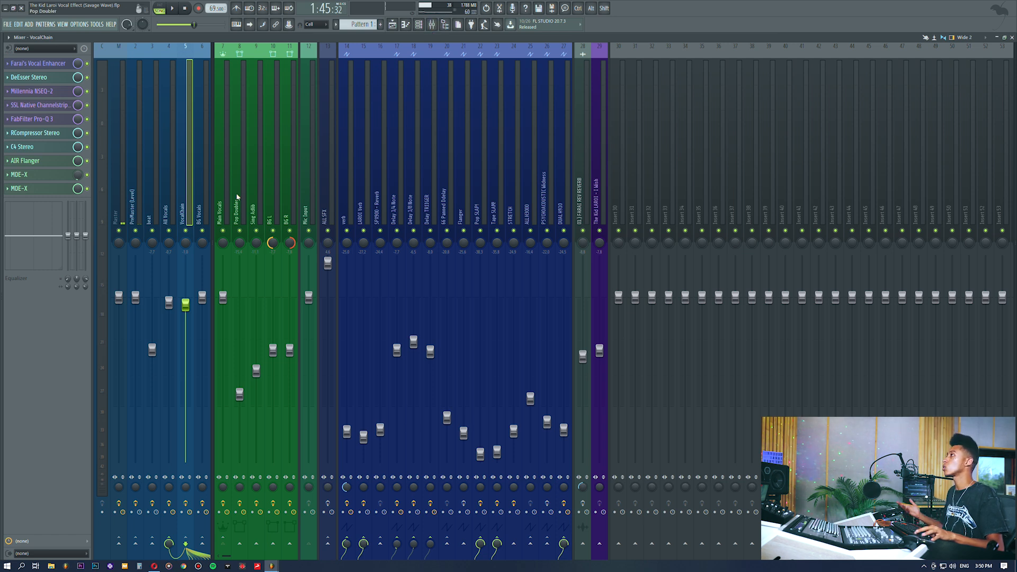
Step: Solo the Main Vocal track, play it from just before its first clip, and view its levels in the mixer
mouse_move(218, 196)
left_mouse_down()
mouse_move(280, 196)
mouse_move(231, 197)
left_mouse_up()
left_click(392, 23)
left_click(88, 423, "ctrl")
left_click(181, 433)
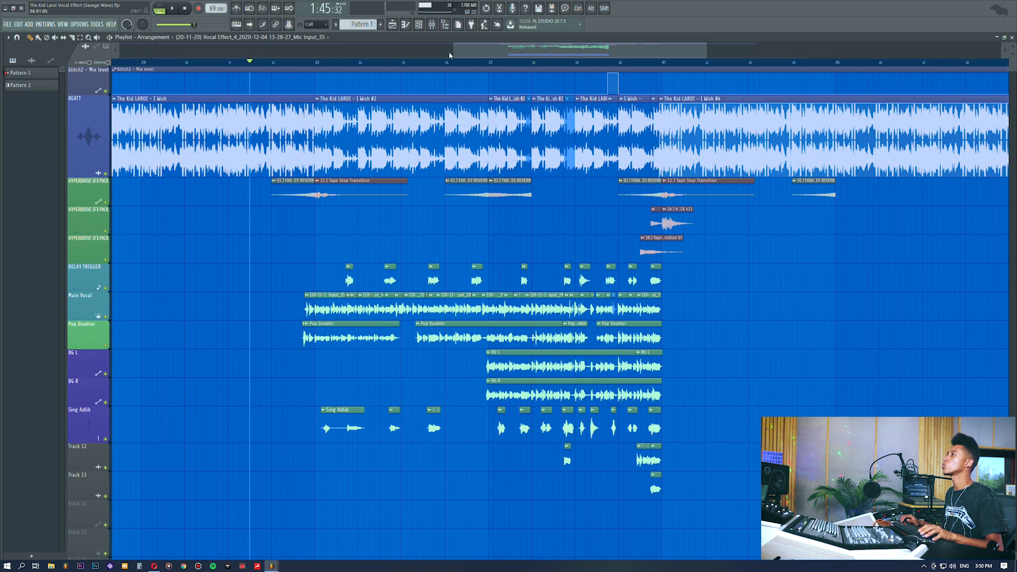
left_click(306, 64)
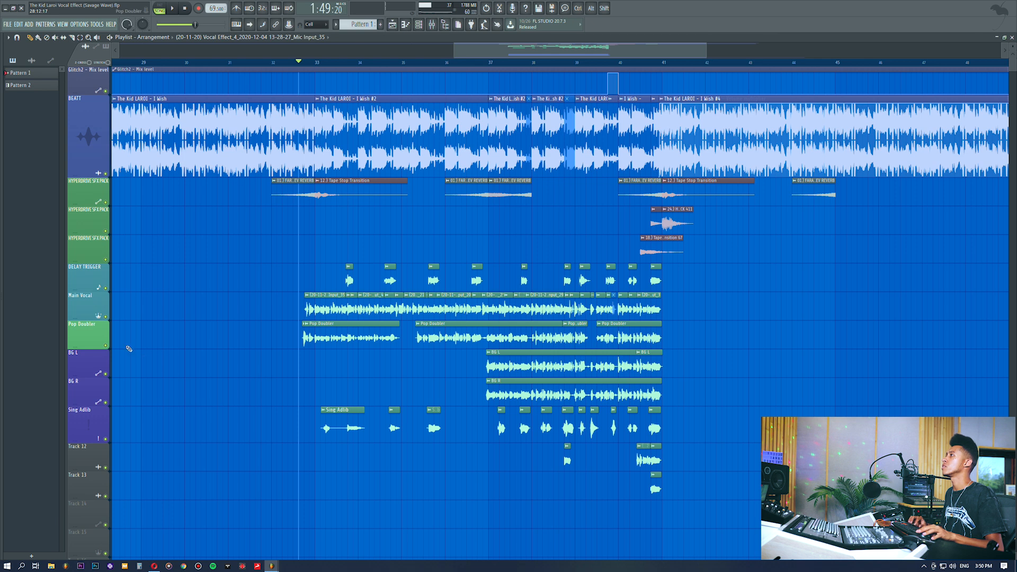
right_click(106, 316)
key("space")
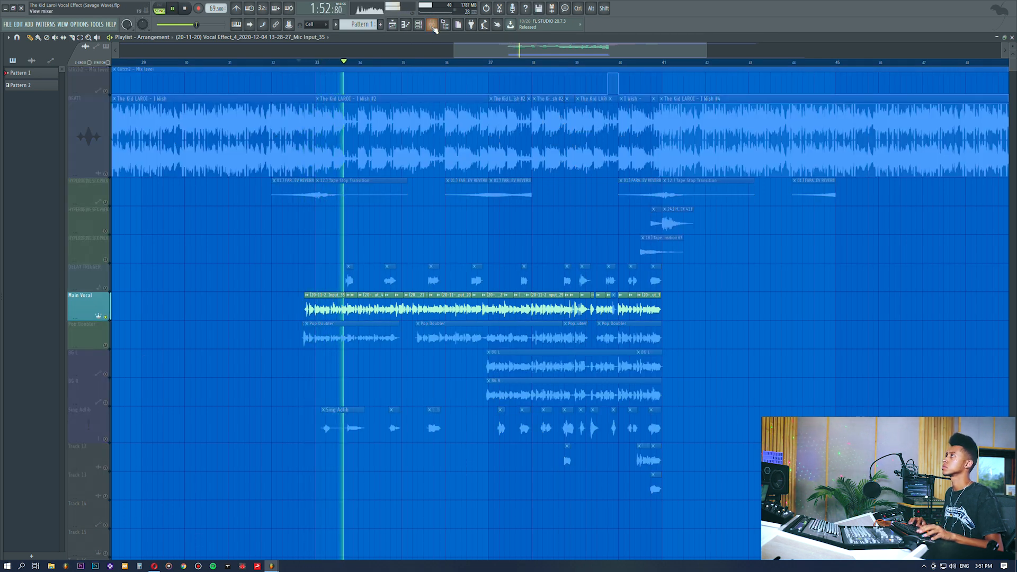
left_click(433, 27)
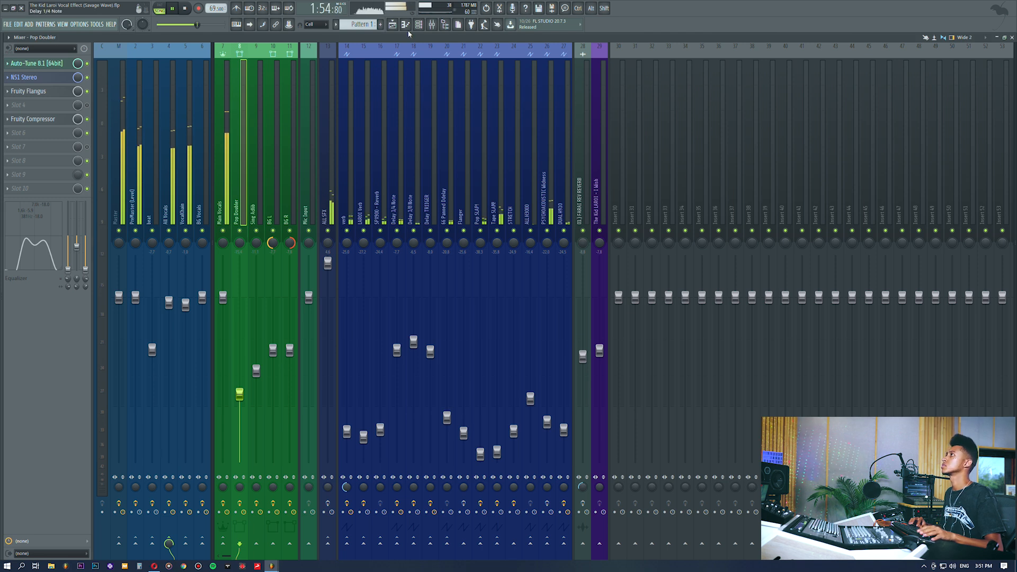
Step: Solo the Pop Doubler track in the playlist and play it from the same starting point
left_click(392, 25)
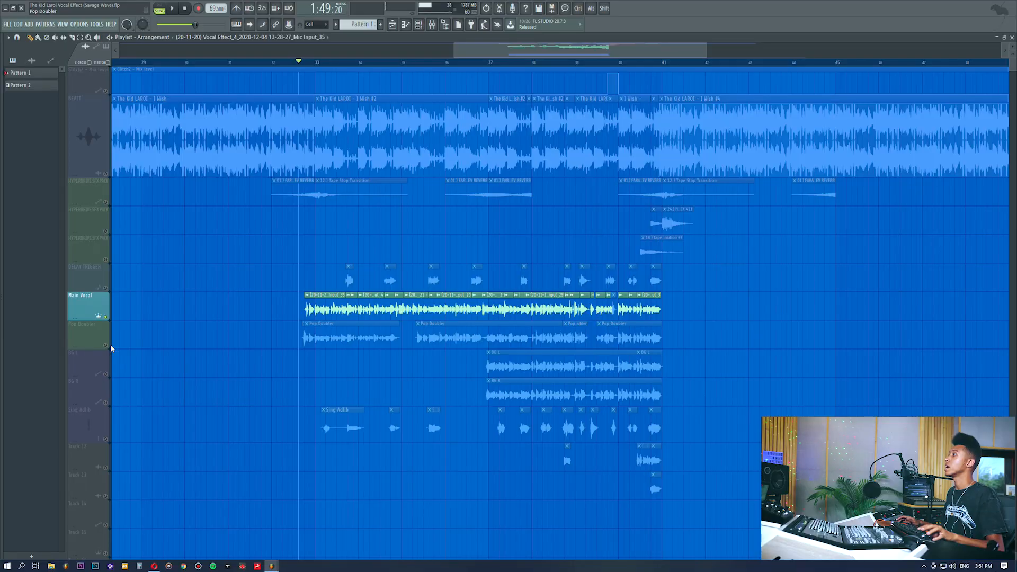
right_click(109, 347)
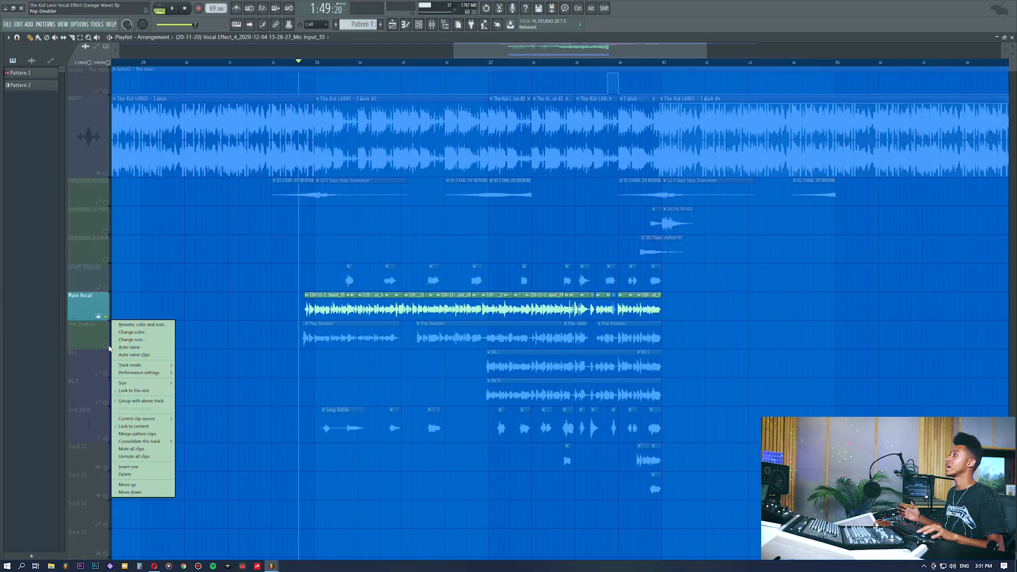
left_click(107, 348)
key("space")
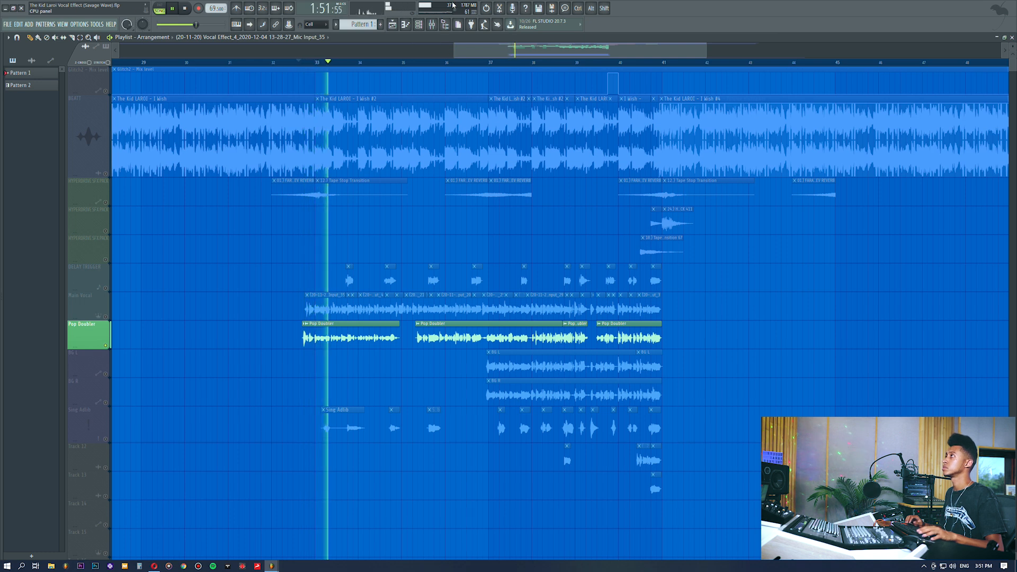
Step: Inspect the Pop Doubler channel's Fruity Compressor, Fruity Flangus, NS1 and Auto-Tune effects in the mixer, and close their windows
key("F9")
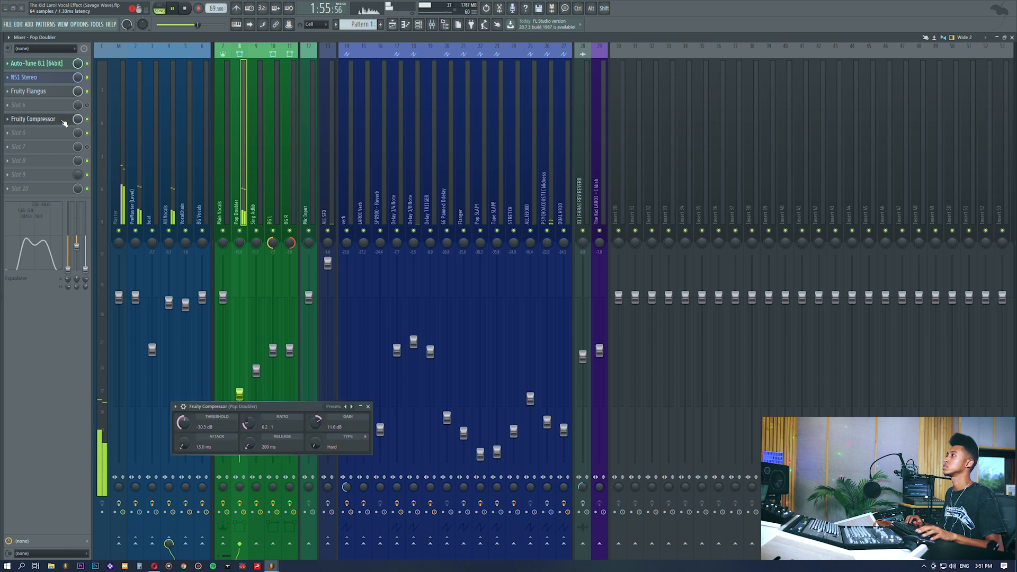
left_click(45, 80)
left_click(48, 66)
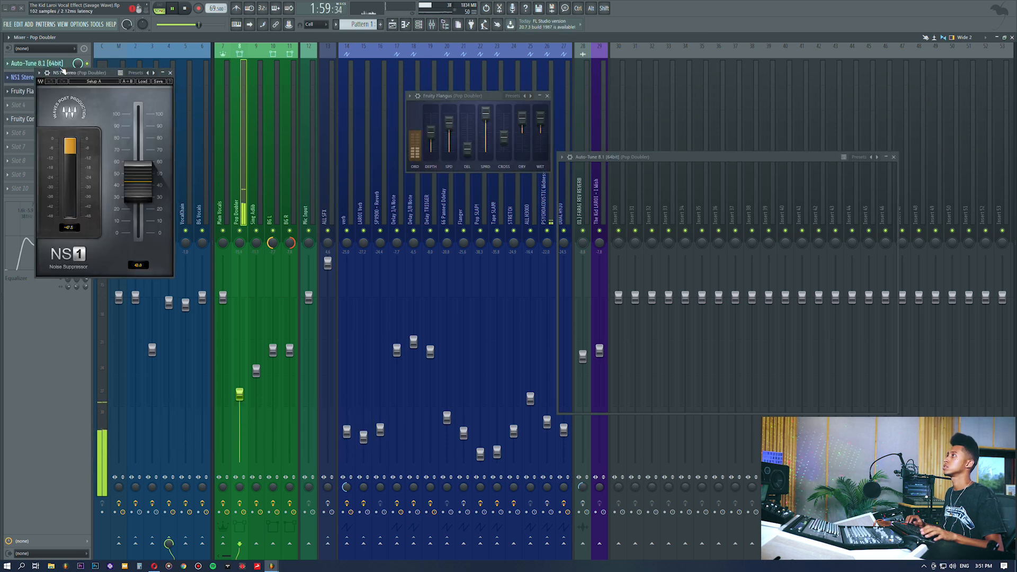
left_click(894, 158)
left_click(547, 95)
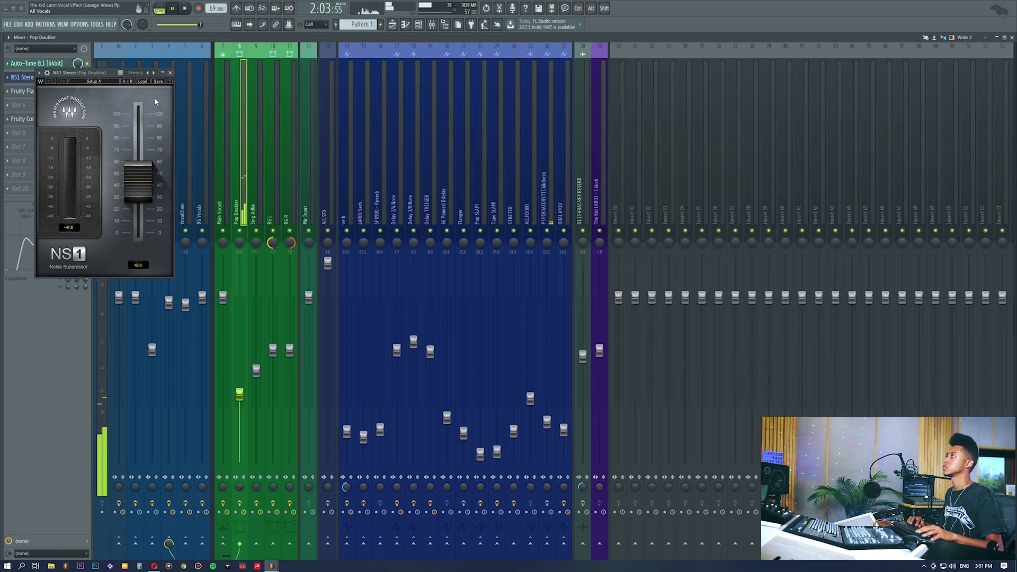
left_click(169, 73)
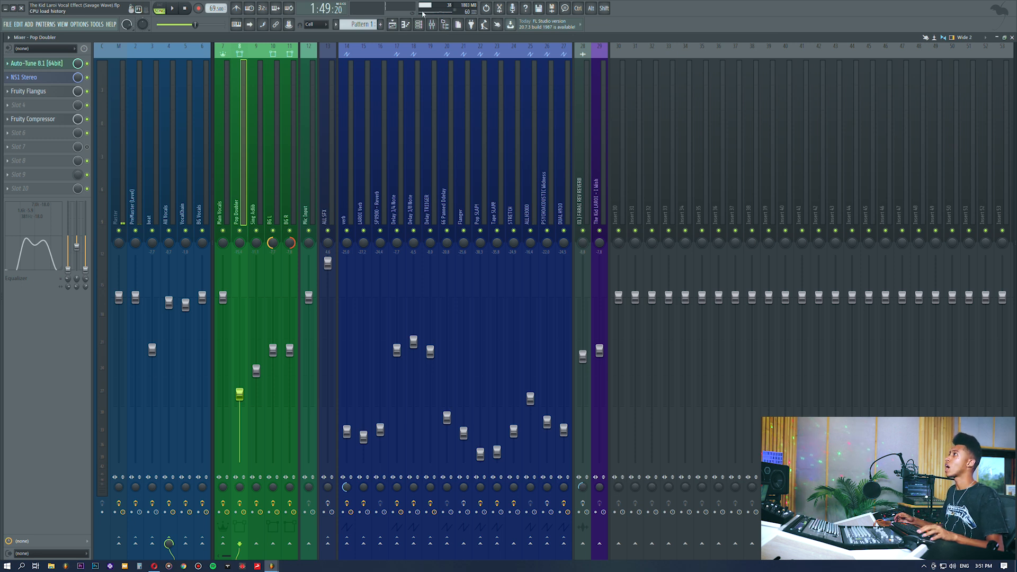
Step: Solo the BG L and BG R tracks together and play them from just before bar 37
left_click(391, 28)
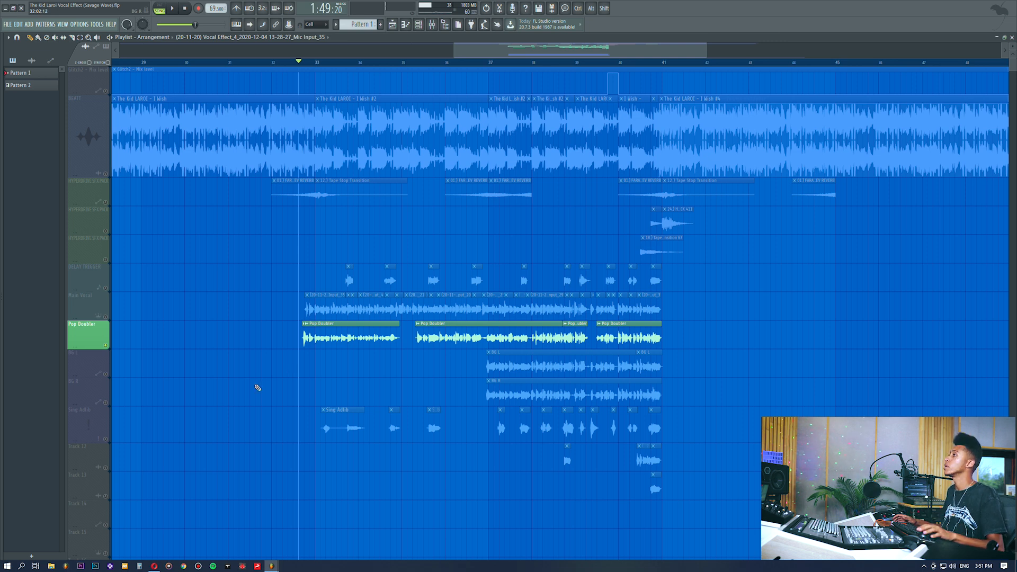
left_click(106, 376)
left_click(110, 406, "ctrl")
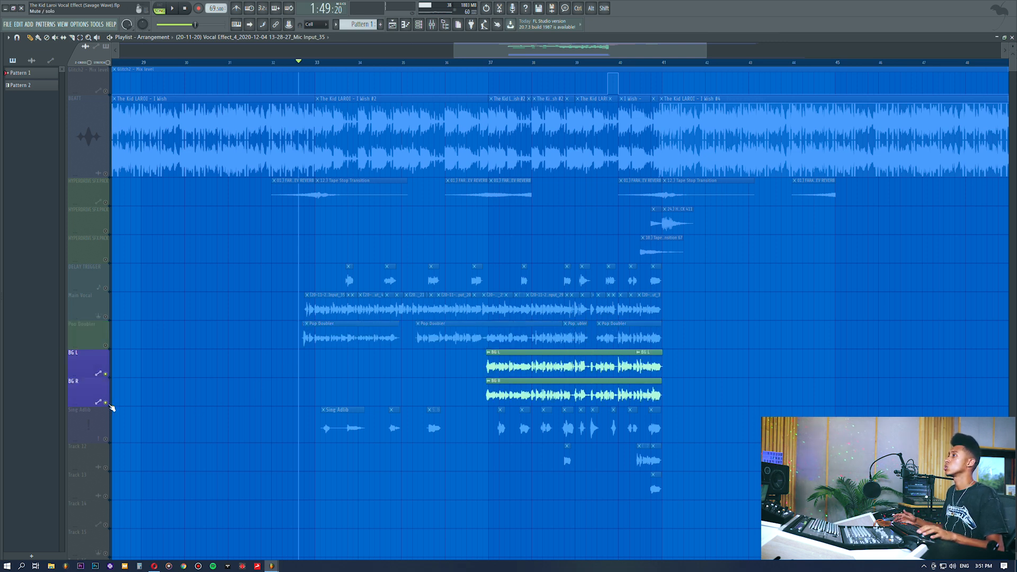
left_click(484, 63)
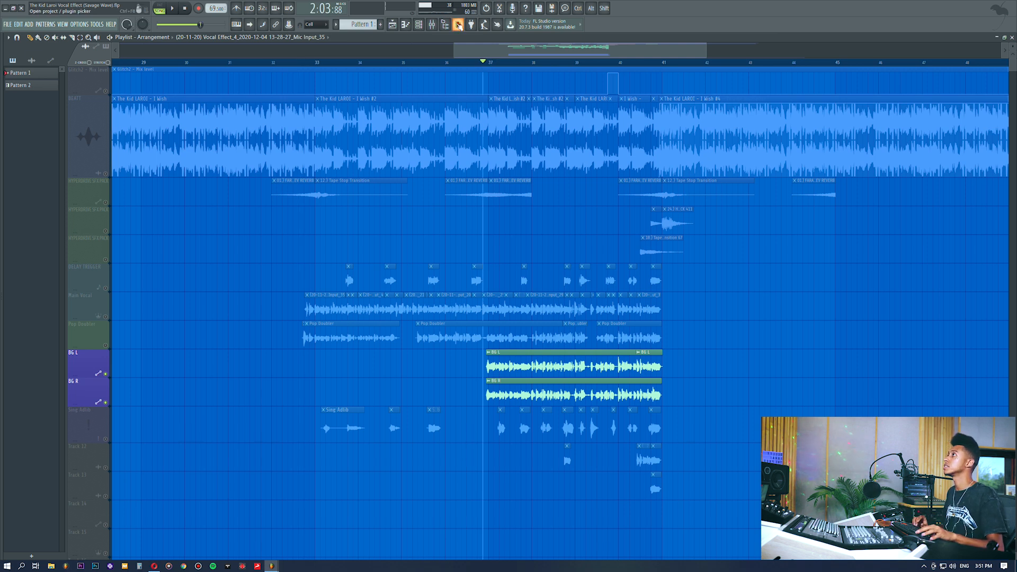
key("space")
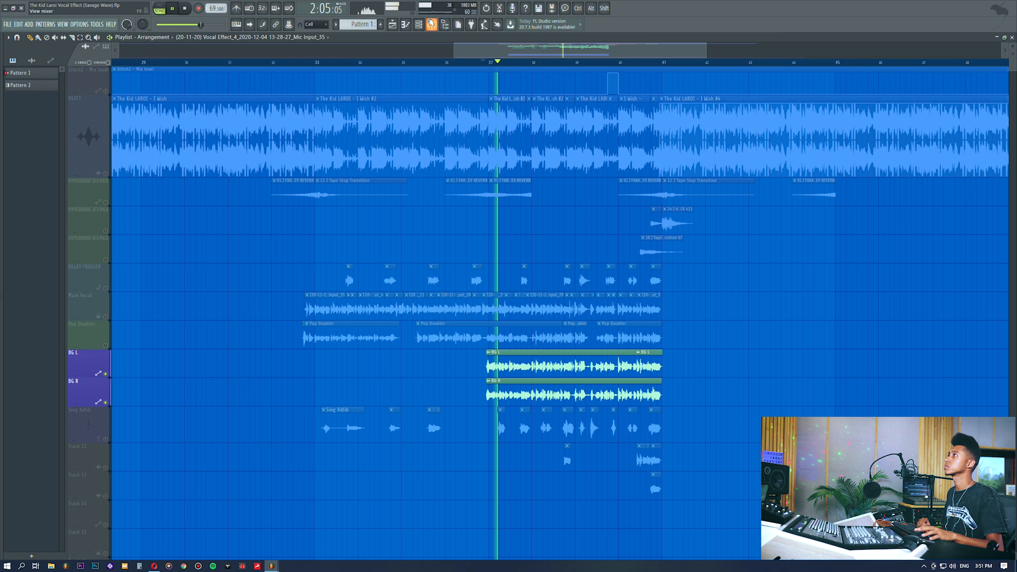
Step: Examine the BG L channel and its Auto-Tune effect in the mixer during playback
key("F9")
left_click(289, 168)
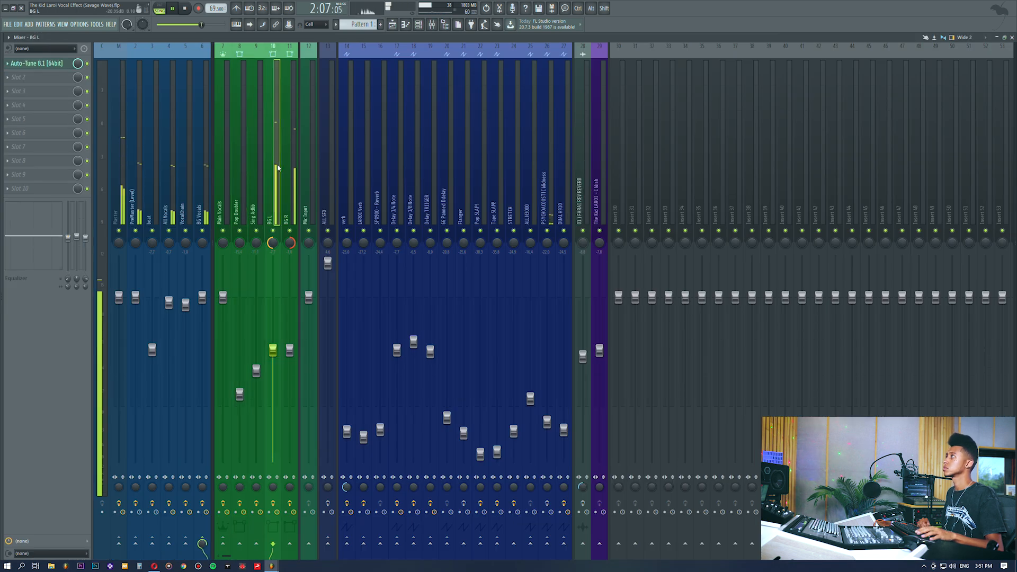
left_click(57, 64)
left_click(57, 65)
Step: Inspect the bx_console SSL 9000 J and dbx-160 effects on the BG Vocals bus side by side, and close the SSL console
left_click(199, 138)
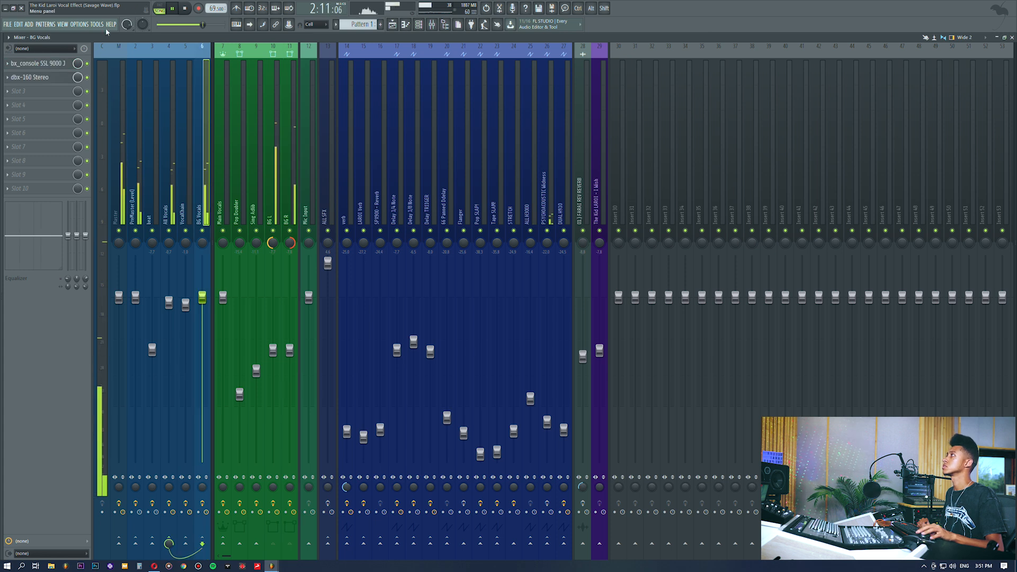
left_click(58, 66)
left_click(57, 77)
left_click_drag(375, 130, 762, 132)
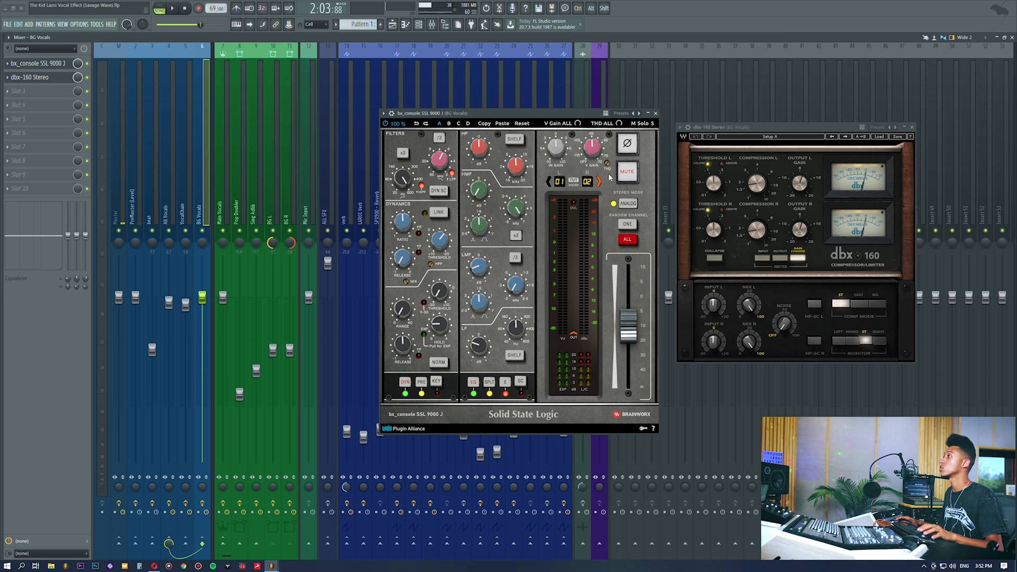
left_click(655, 113)
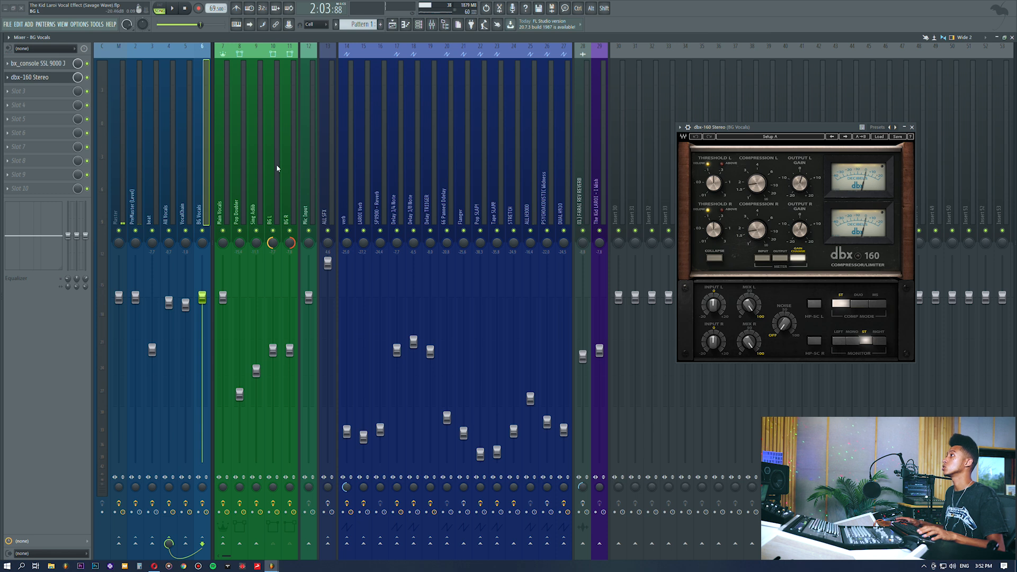
Step: Unmute the Pop Doubler and Sing Adlib tracks and play them together with both BG tracks
left_click(393, 25)
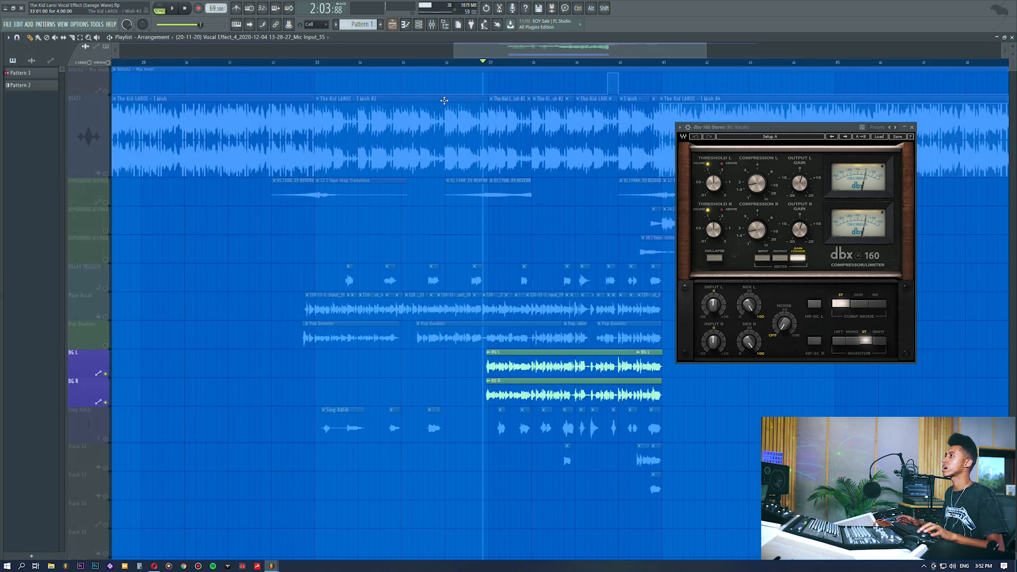
left_click(109, 344)
left_click(109, 439)
key("space")
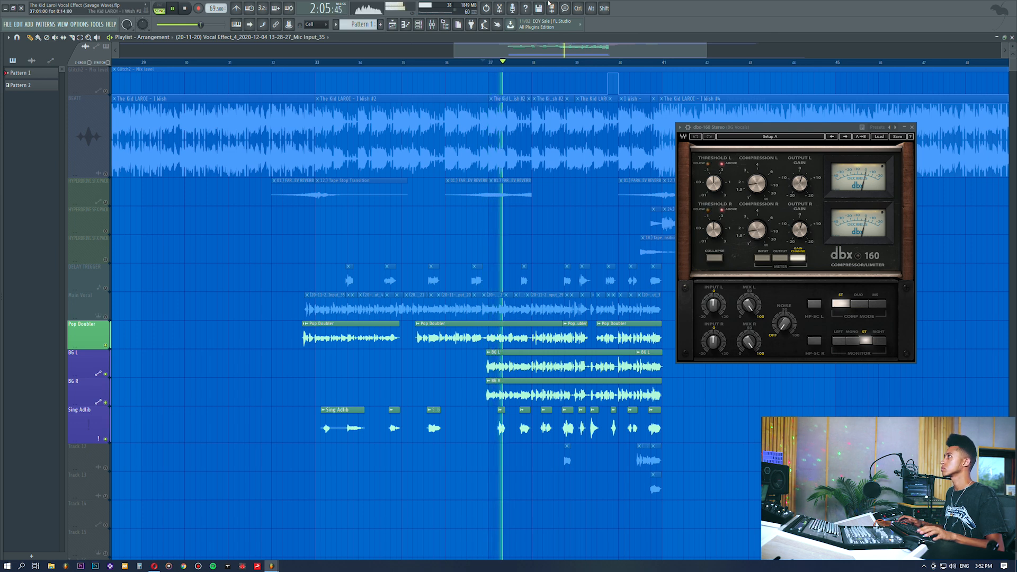
Step: Inspect the Sing Adlib channel's Fruity Compressor, Fruity Flangus and Fruity Reeverb 2 effects in the mixer, and close all open plugin windows
key("F9")
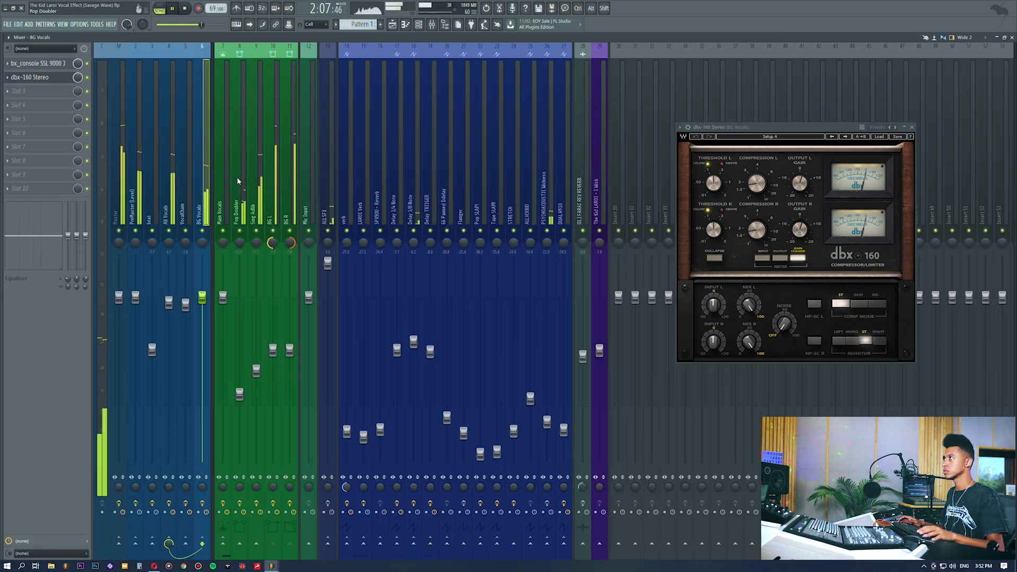
left_click(255, 163)
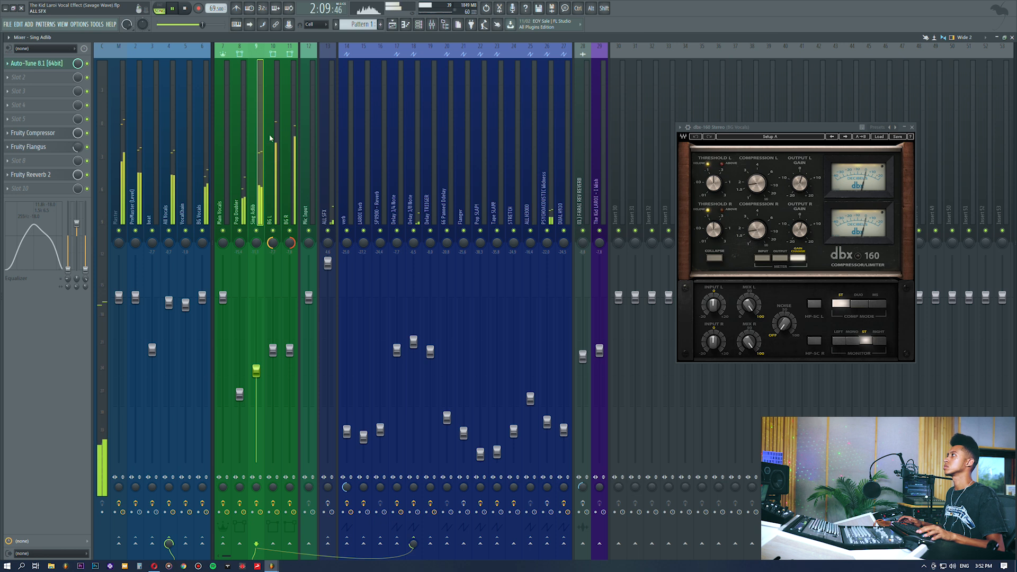
left_click(33, 133)
left_click(37, 148)
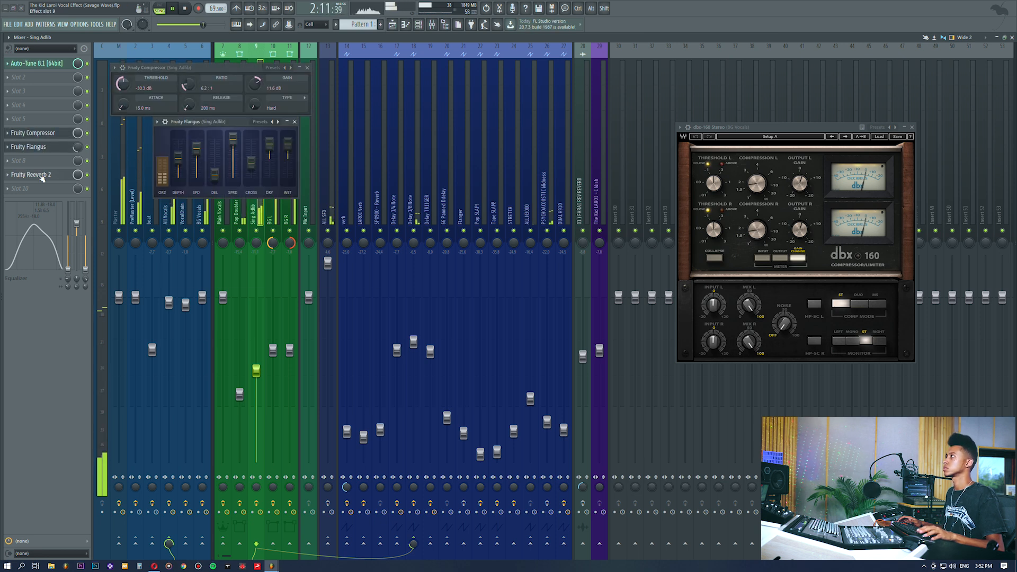
left_click(35, 174)
left_click(375, 295)
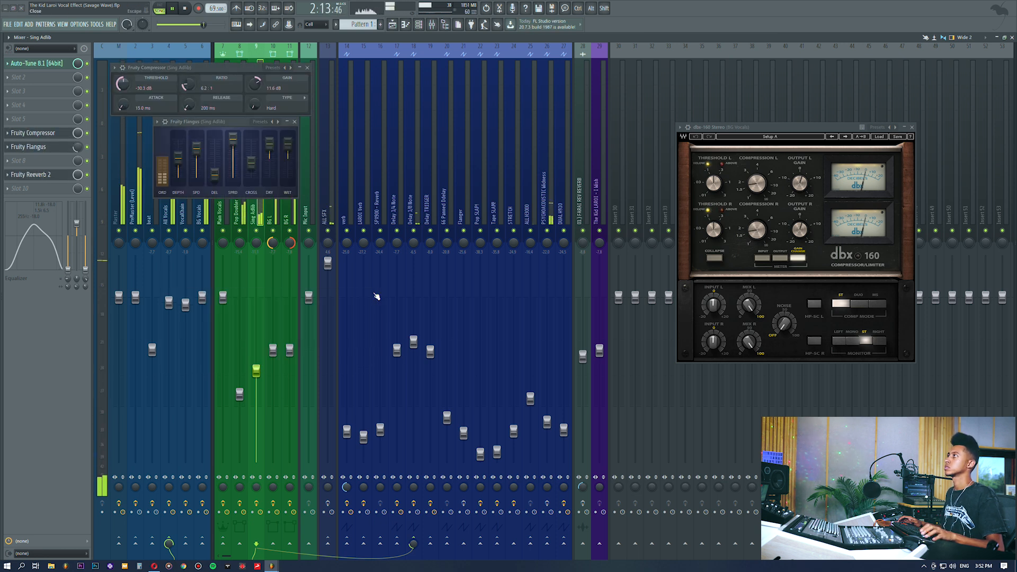
left_click(295, 121)
left_click(306, 67)
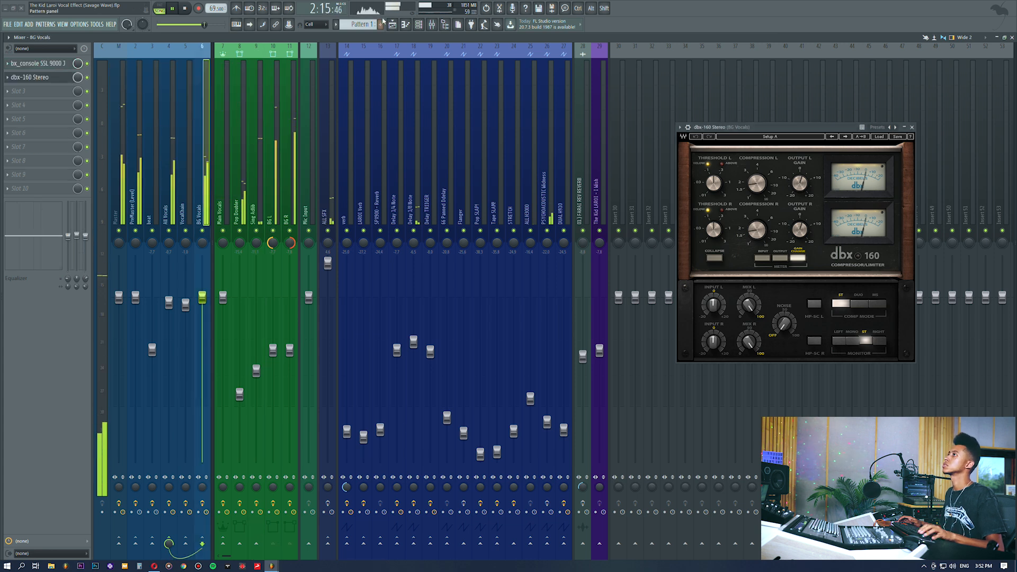
left_click(912, 128)
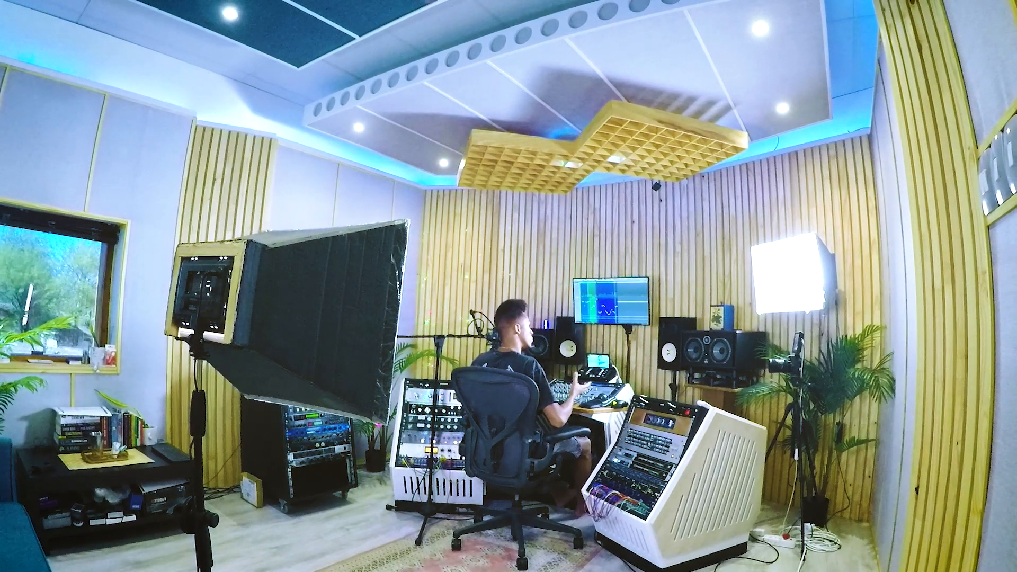
left_click(255, 125)
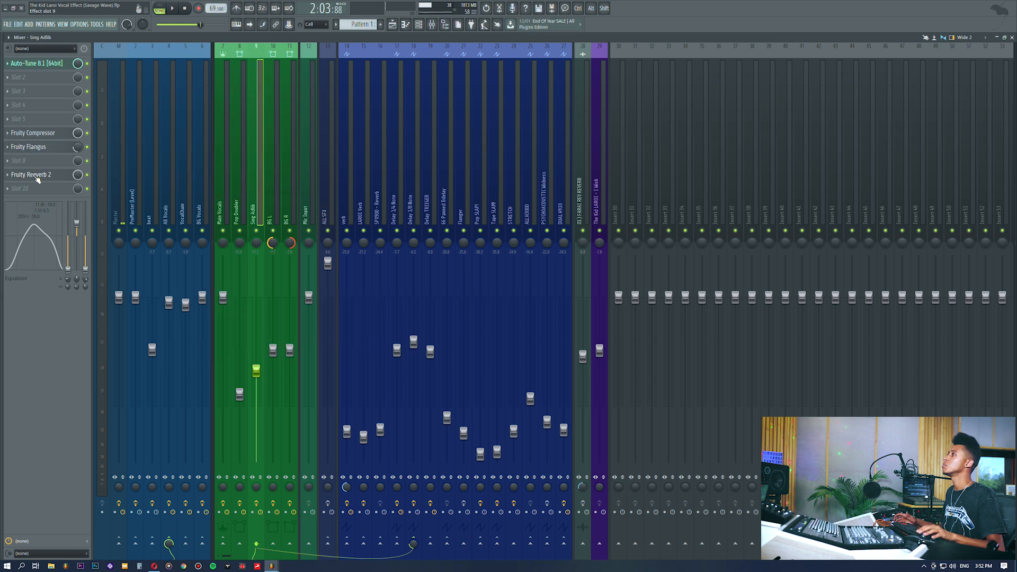
Step: Unmute the Main Vocal track in the playlist and play it along with the doubler, backing and adlib tracks
left_click(391, 29)
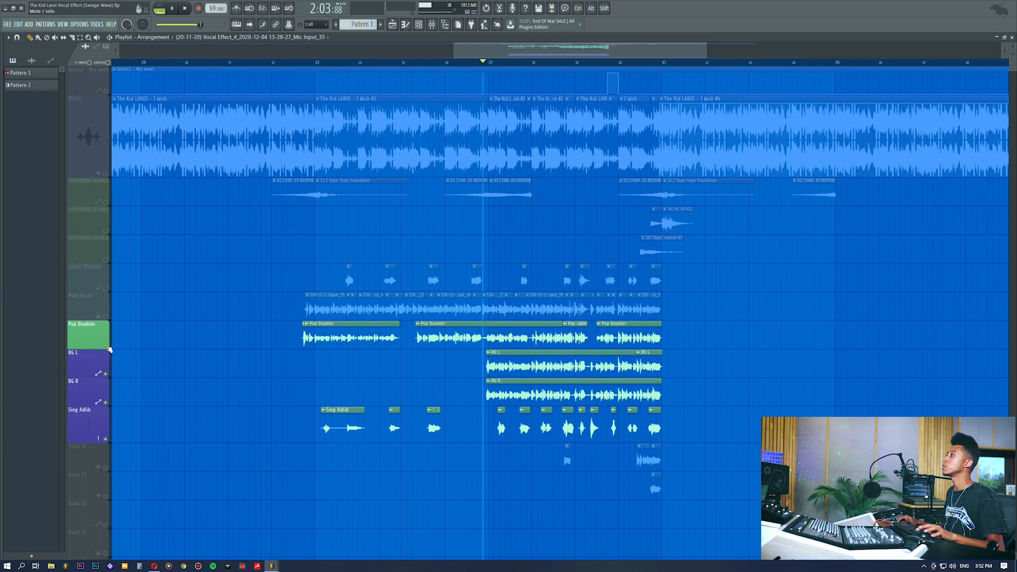
left_click(106, 317)
key("space")
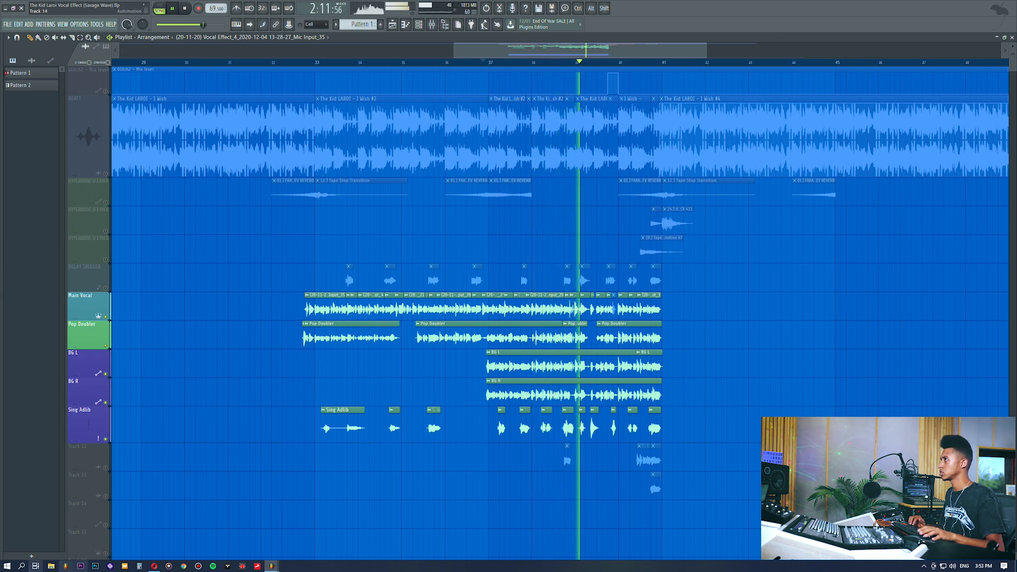
Step: Unmute Track 12 and Track 13 during playback, listen to the full vocal stack, and stop playback
left_click(105, 467)
left_click(105, 496)
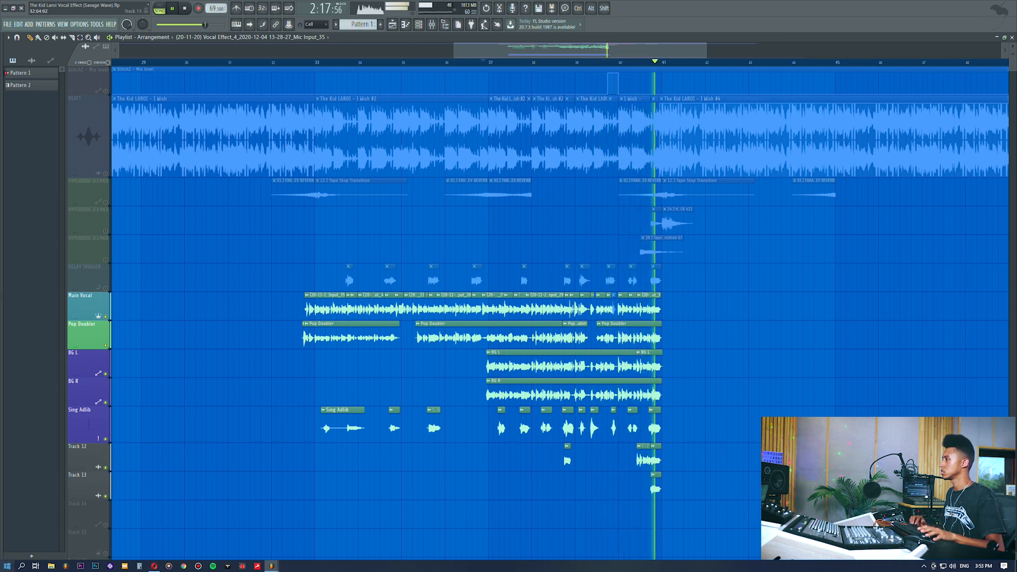
key("space")
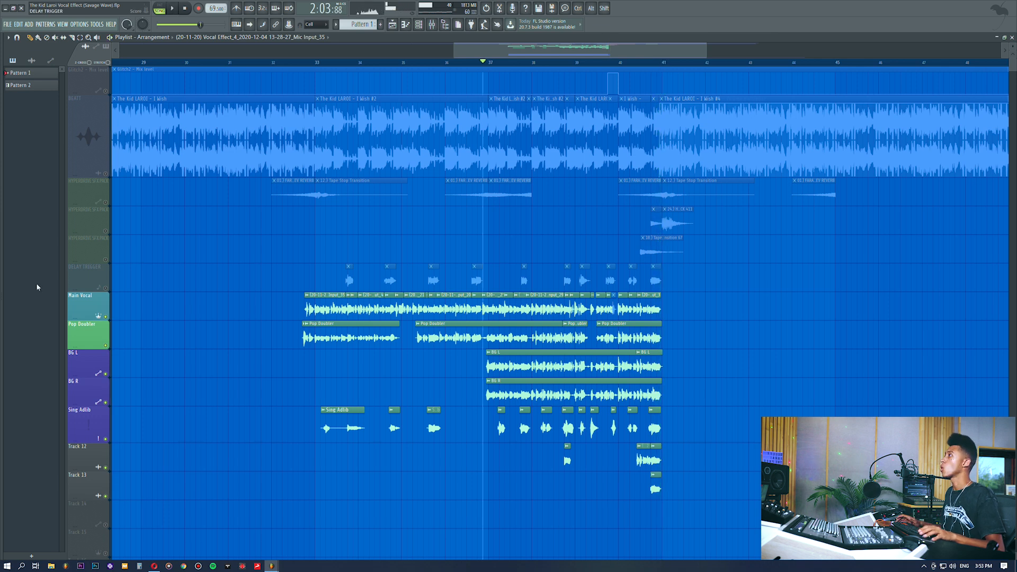
Step: Unmute the three HYPERDRIVE SFX tracks and move the playback position to just before the first Main Vocal clip
left_click(105, 202)
left_click(105, 231)
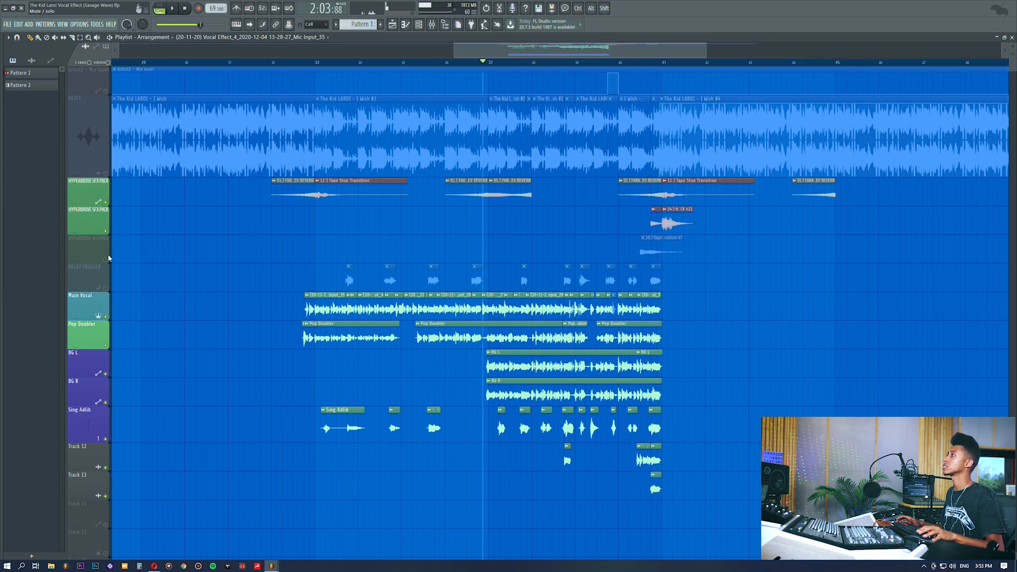
left_click(105, 260)
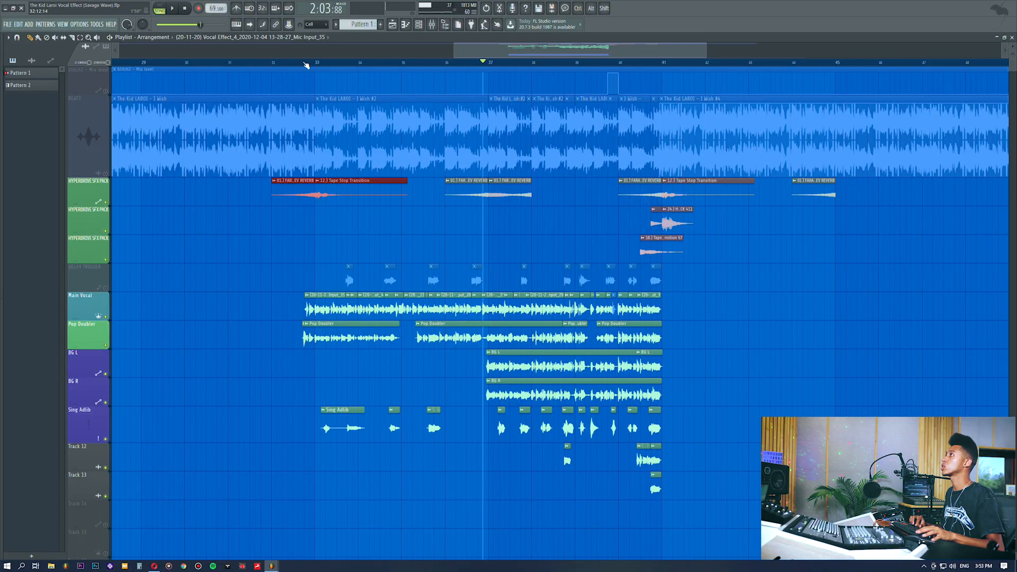
left_click(300, 62)
left_click(299, 64)
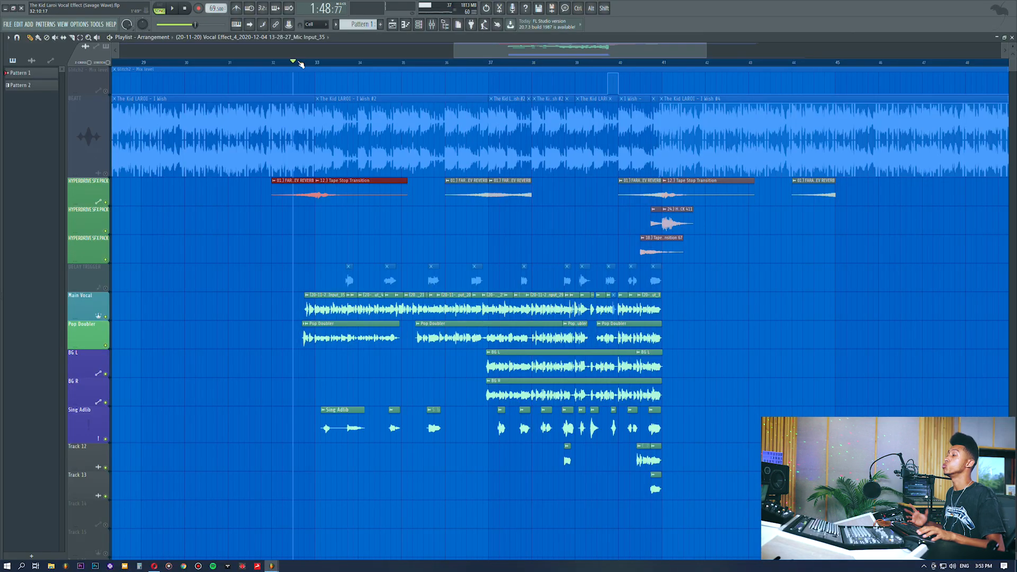
Step: Audition the vocals with the SFX tracks, and unmute the DELAY TRIGGER track with the playback position just after bar 33
key("space")
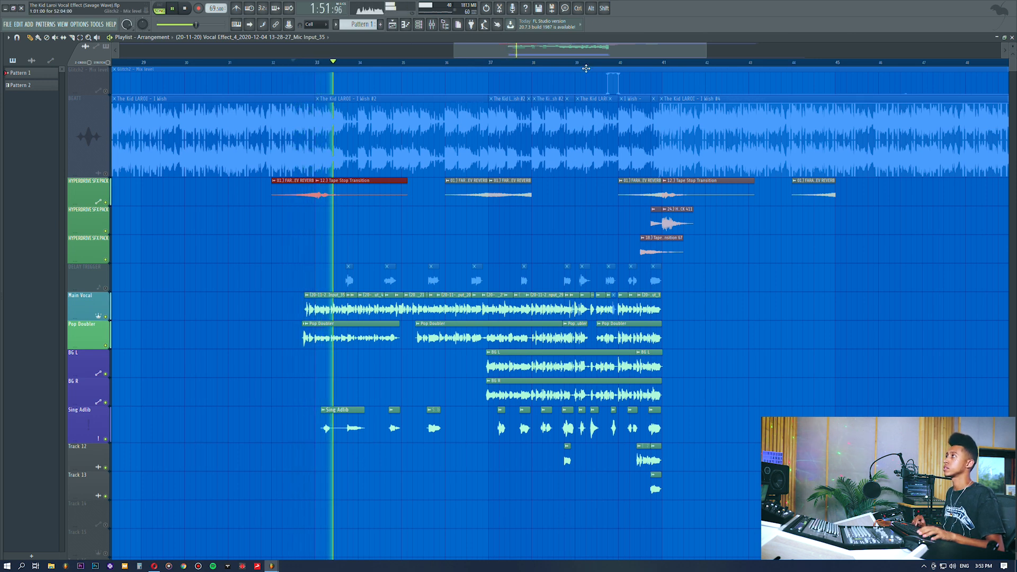
key("space")
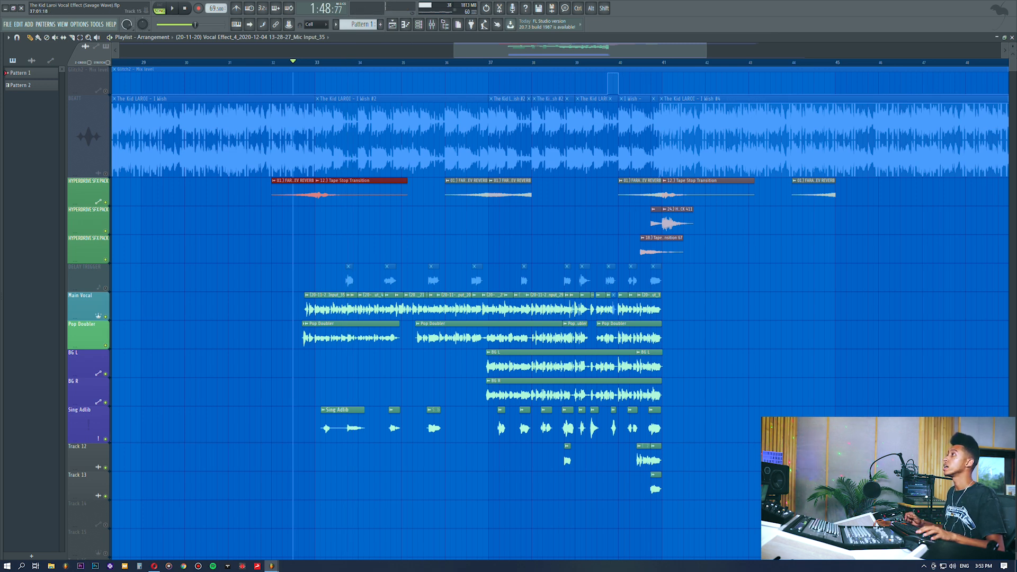
left_click(107, 288)
left_click(342, 63)
left_click(432, 25)
left_click(392, 24)
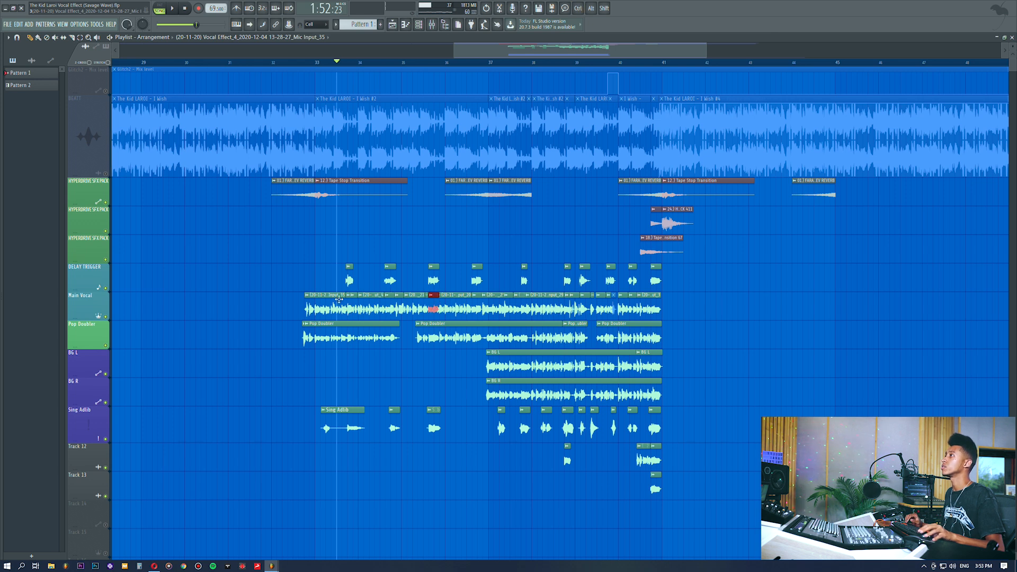
Step: Copy the short Main Vocal clip to the track above DELAY TRIGGER, make it unique, and delete the copy
scroll(360, 66, "up", 8)
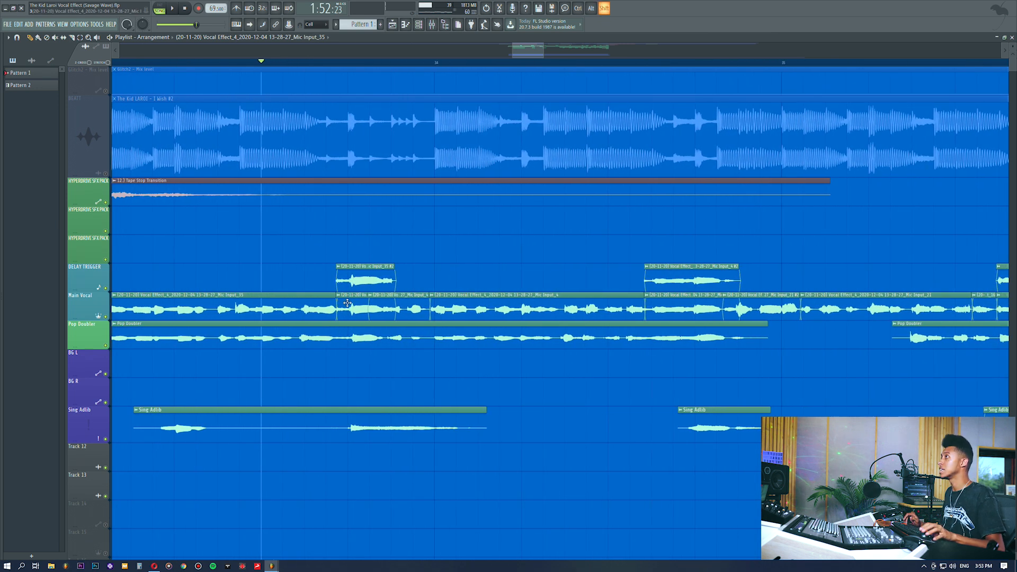
left_click_drag(344, 244, 345, 221)
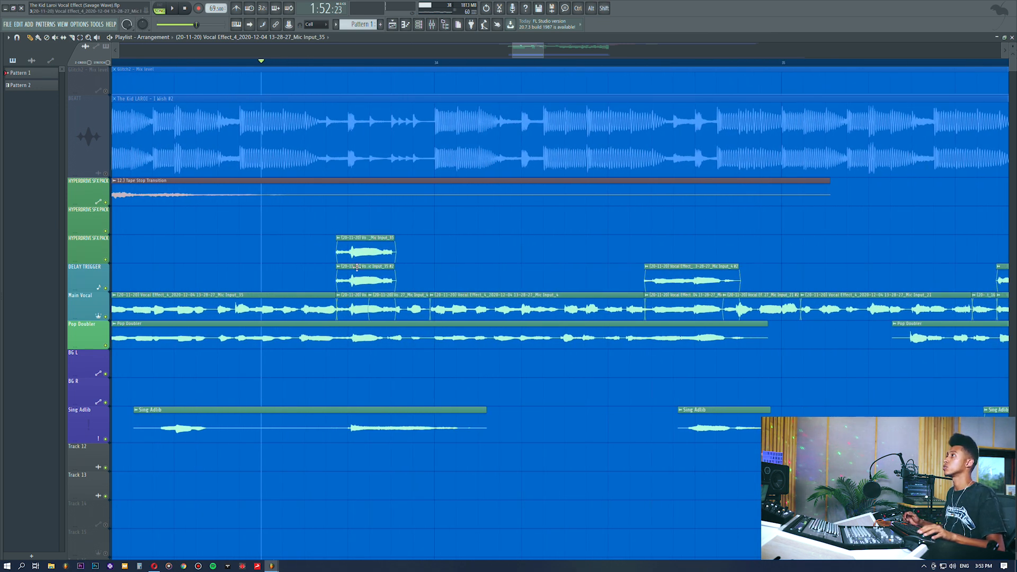
left_click(340, 235)
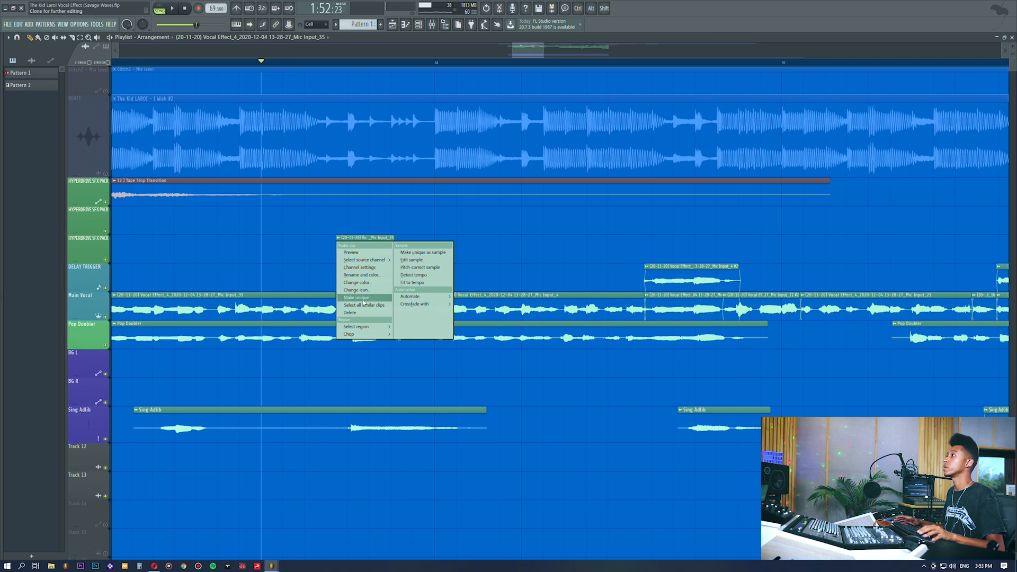
left_click(366, 297)
right_click(373, 245)
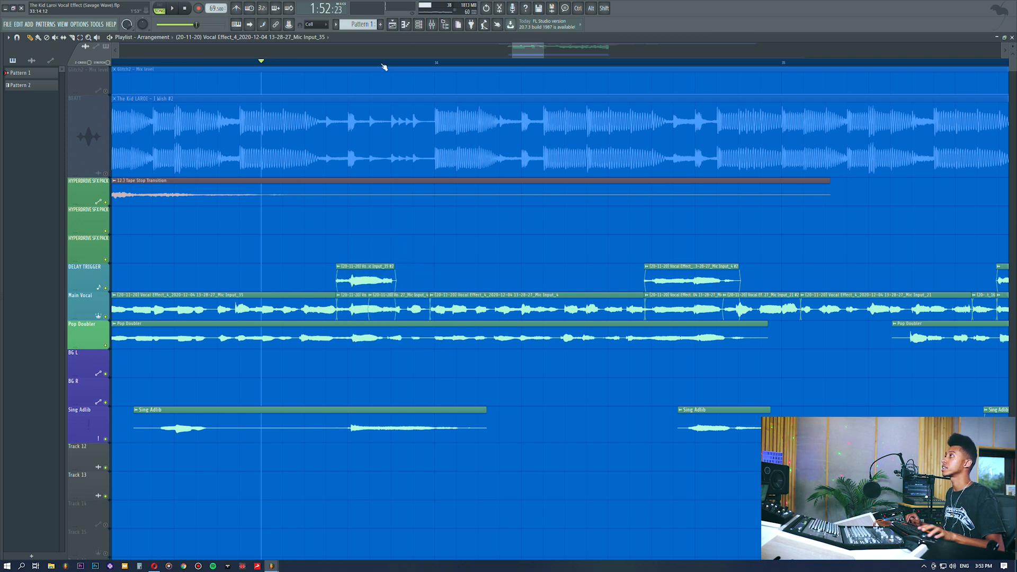
Step: Open the channel settings of the first DELAY TRIGGER clip alongside its Delay TRIGER mixer track
scroll(375, 67, "up", 5)
left_click(395, 239, "ctrl")
double_click(284, 273)
key("F9")
left_click_drag(155, 62, 600, 234)
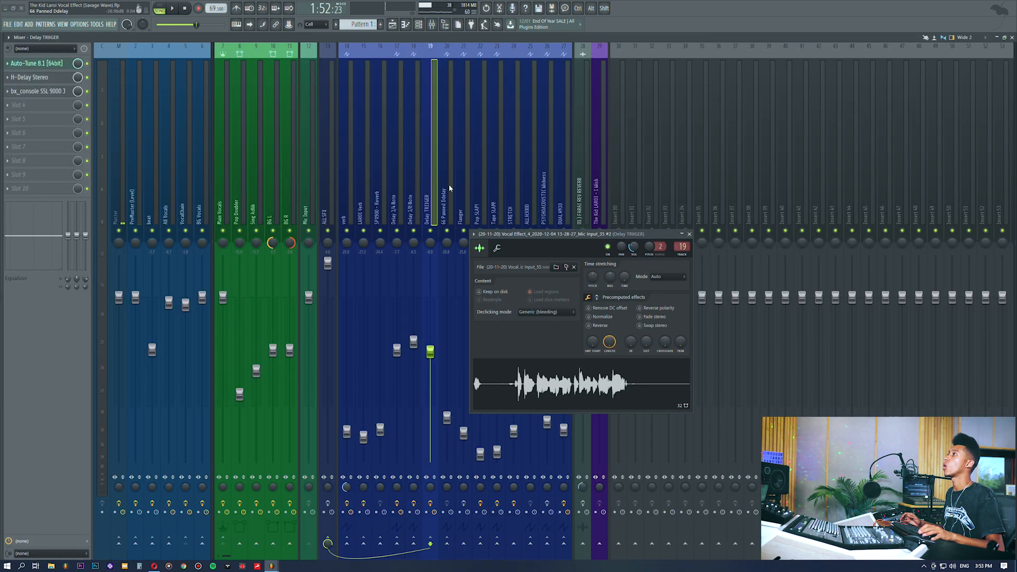
Step: Inspect the Auto-Tune 8.1, H-Delay Stereo and bx_console SSL 9000 J effects on the Delay TRIGER mixer track
left_click(61, 64)
left_click(57, 64)
left_click(42, 77)
left_click(42, 77)
left_click(37, 91)
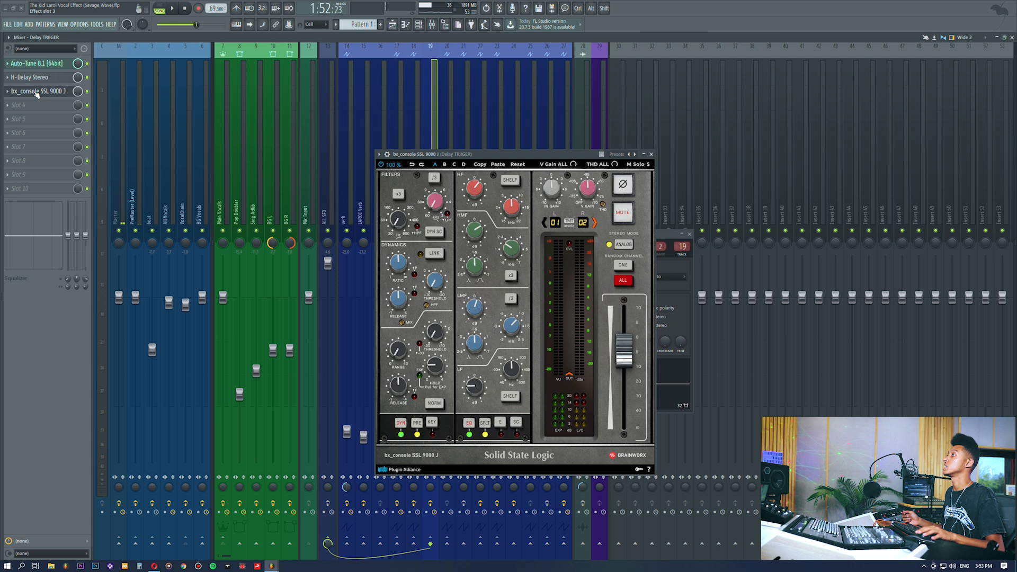
left_click(37, 92)
Step: Solo the DELAY TRIGGER track in the playlist and play its first clips to hear the delay throws
left_click(393, 25)
left_click(148, 61)
key("space")
key("space")
right_click(105, 288)
key("space")
Step: Check the H-Delay Stereo settings on the Delay TRIGER mixer track and close the plugin and channel settings windows
left_click(432, 26)
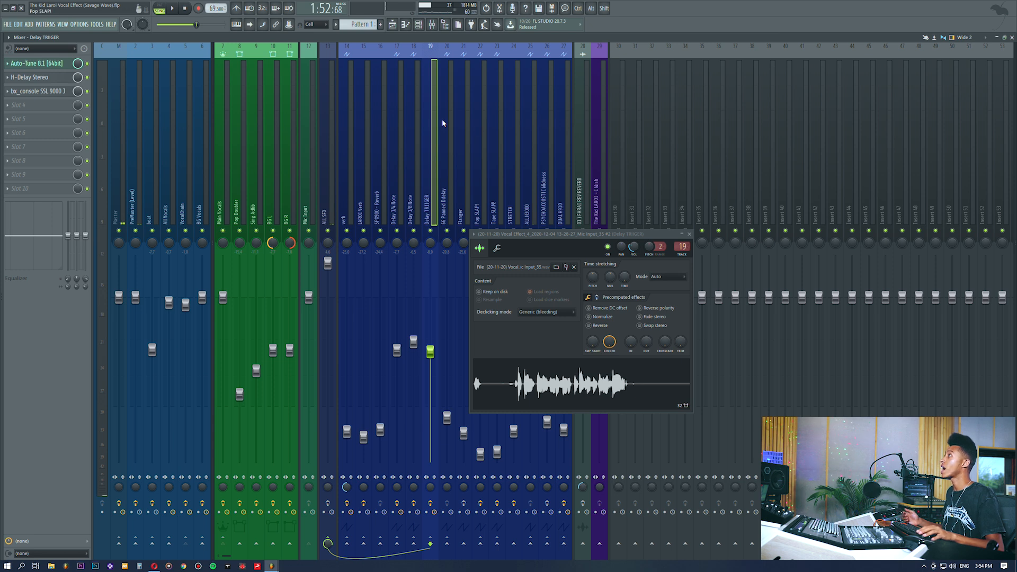
left_click(23, 80)
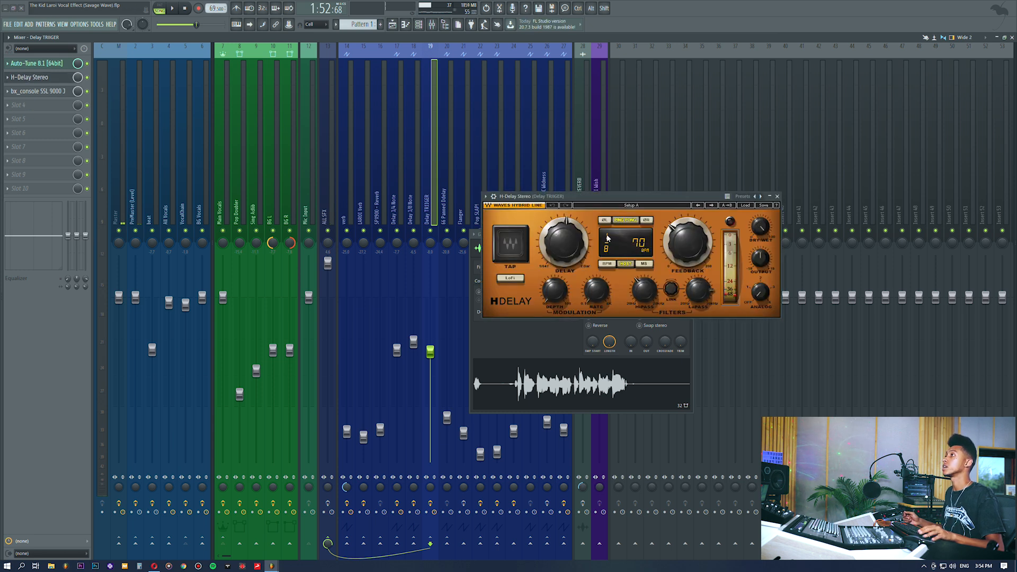
left_click(776, 196)
left_click(688, 237)
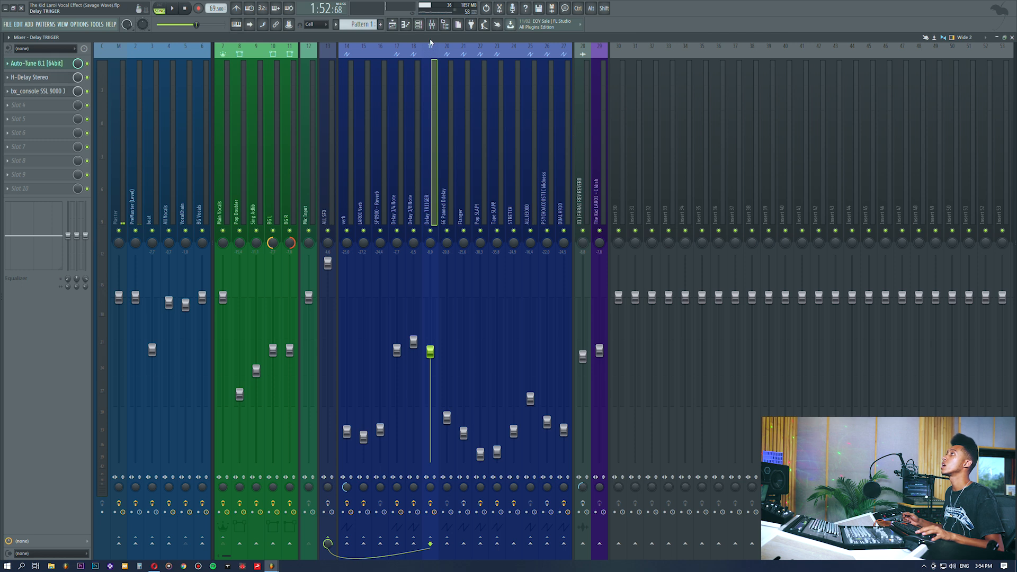
Step: Take DELAY TRIGGER out of solo, enable the beat and glitch tracks, and move the playback position to the Main Vocal's start
left_click(392, 25)
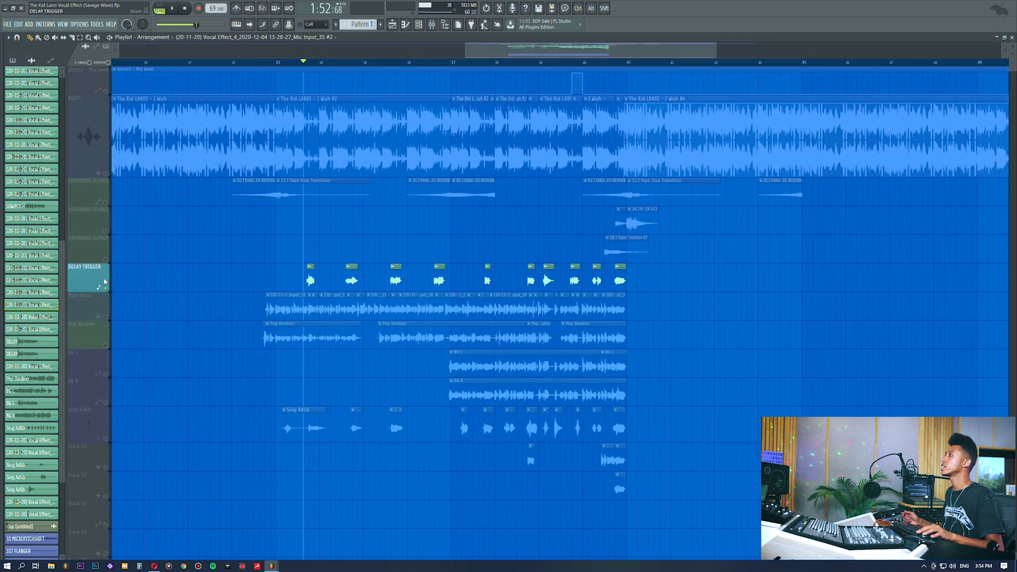
left_click(265, 62)
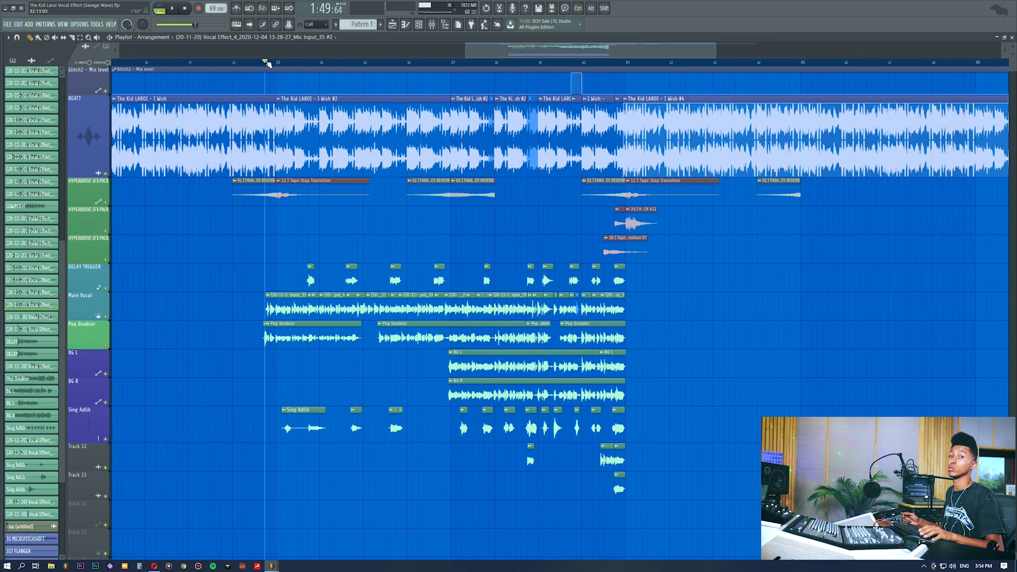
Step: Show the Mic Input mixer track and look through its list of available audio inputs without choosing one
left_click(432, 24)
left_click(302, 172)
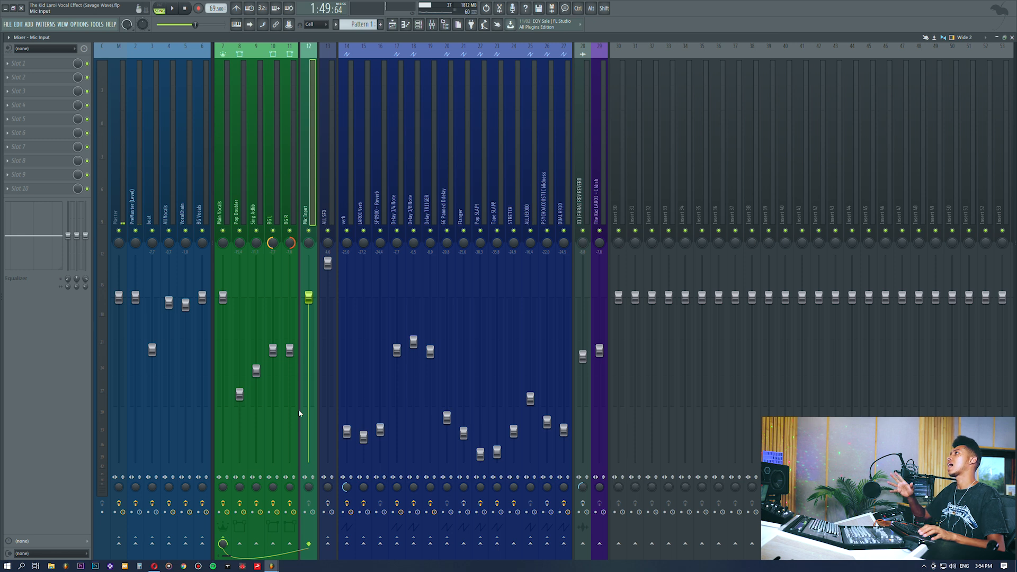
left_click(53, 49)
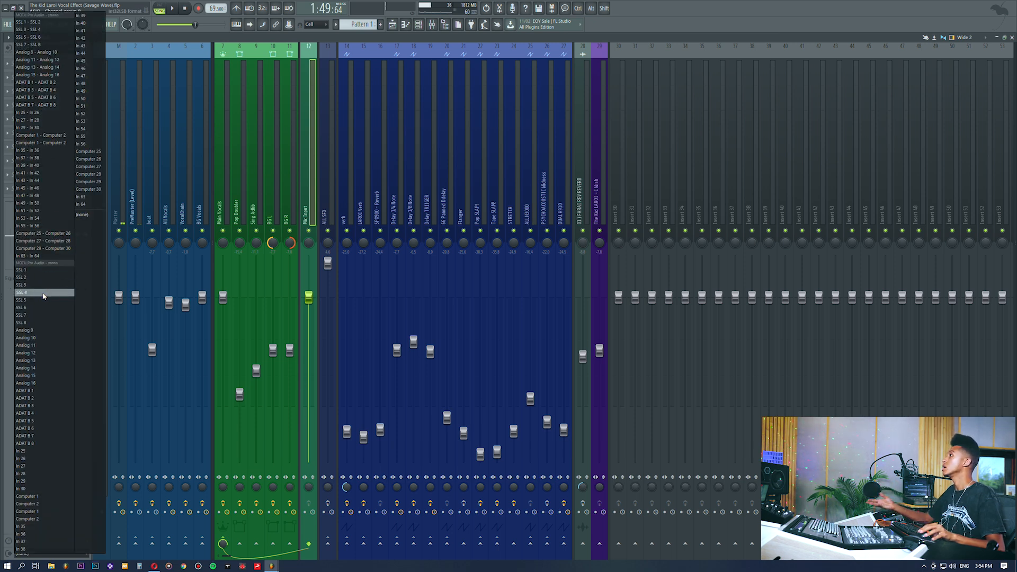
left_click(324, 155)
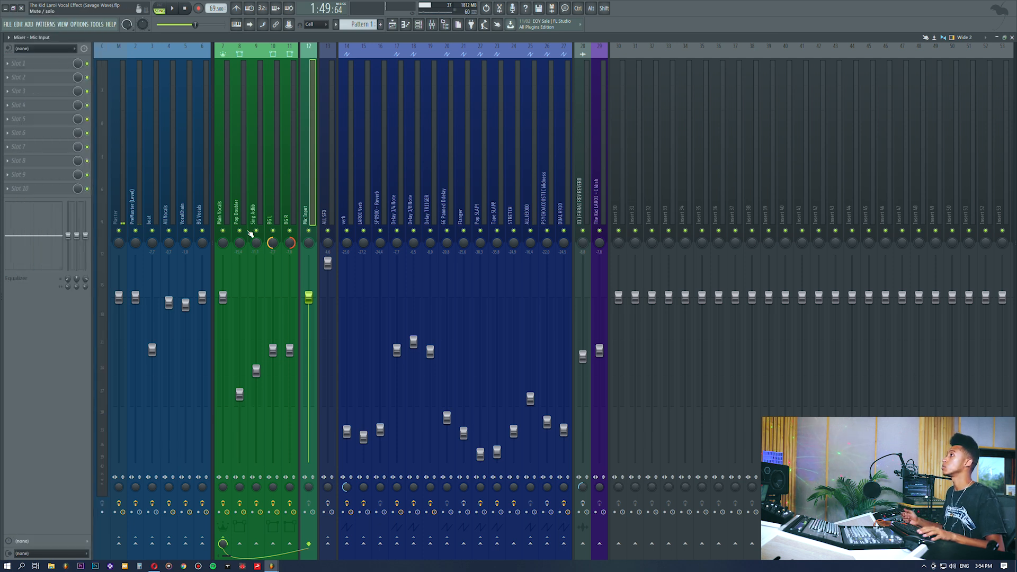
Step: Select the Main Vocals mixer track and inspect its NS1 Stereo noise suppressor
left_click(228, 185)
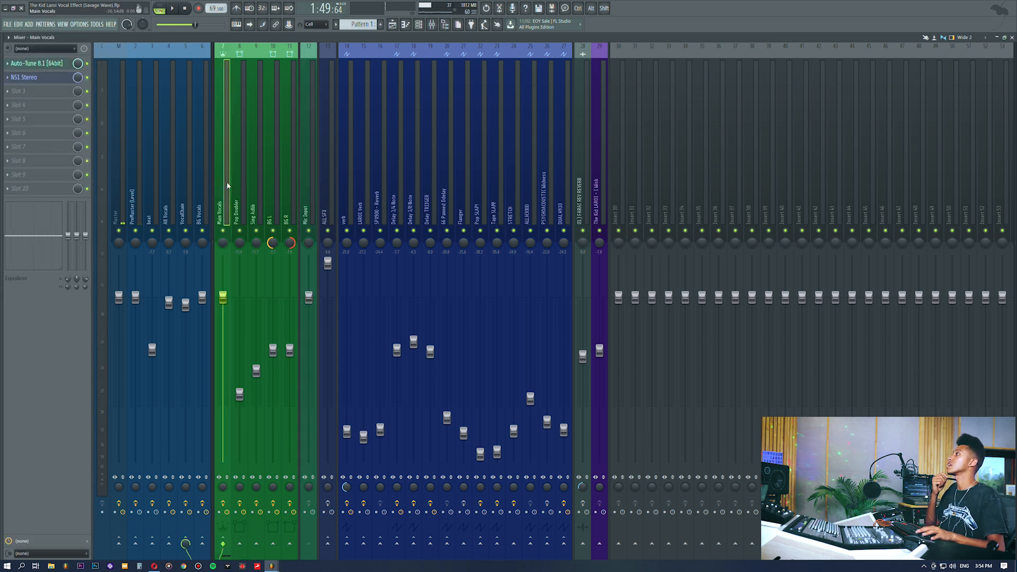
left_click(46, 77)
left_click(47, 78)
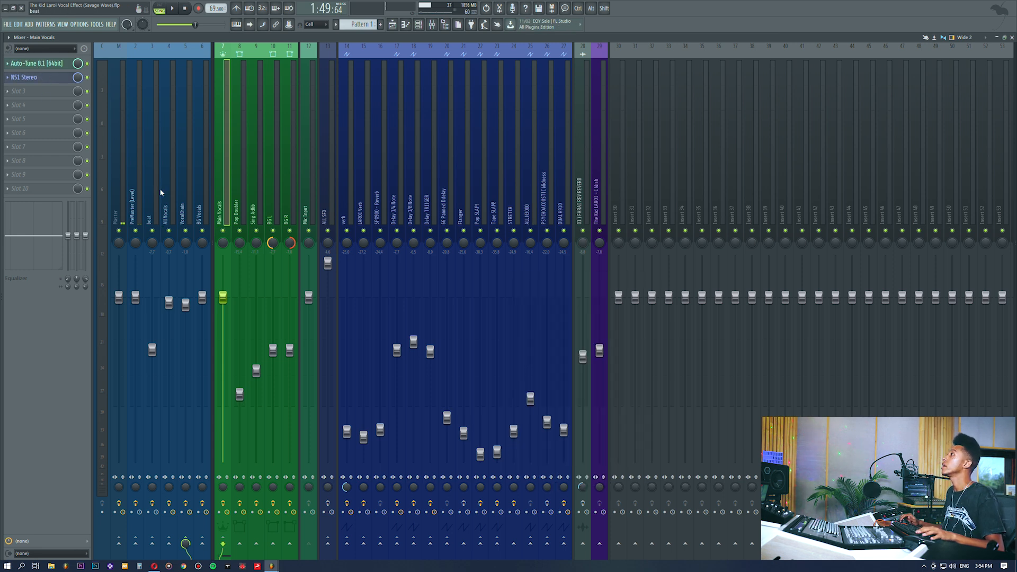
Step: Select the VocalChain mixer track and inspect its SSL Native Channelstrip
left_click(189, 184)
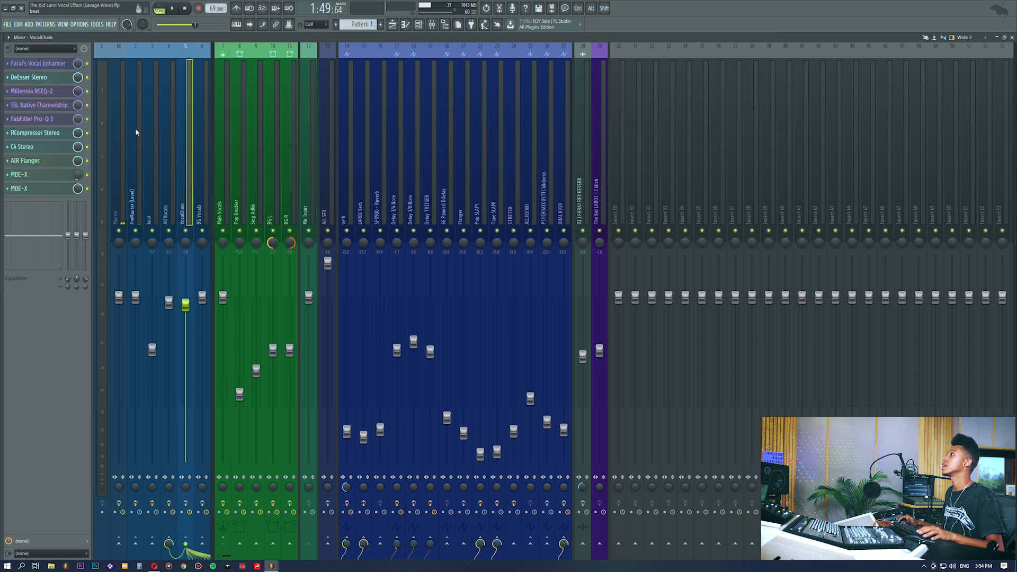
left_click(47, 107)
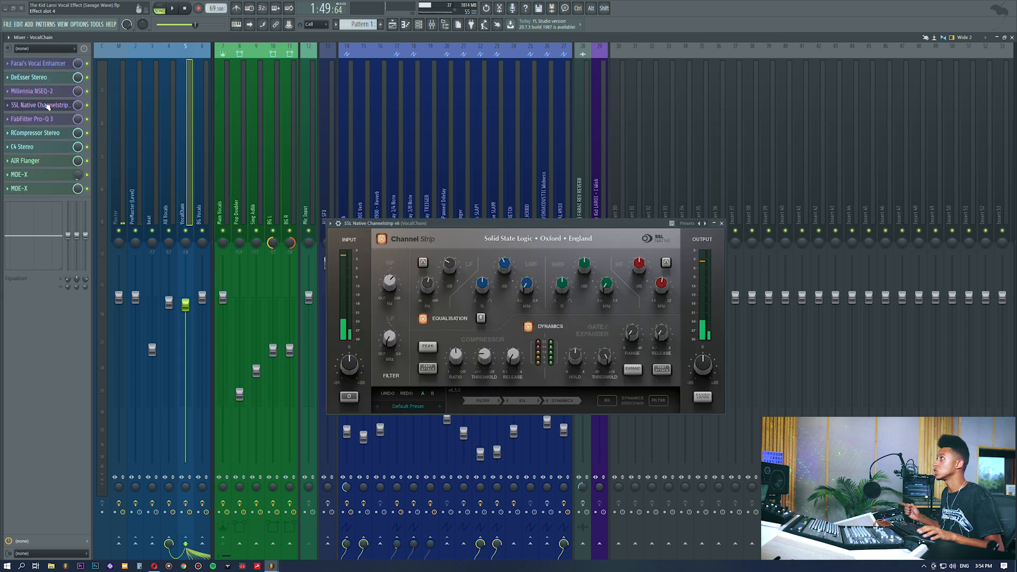
left_click(721, 223)
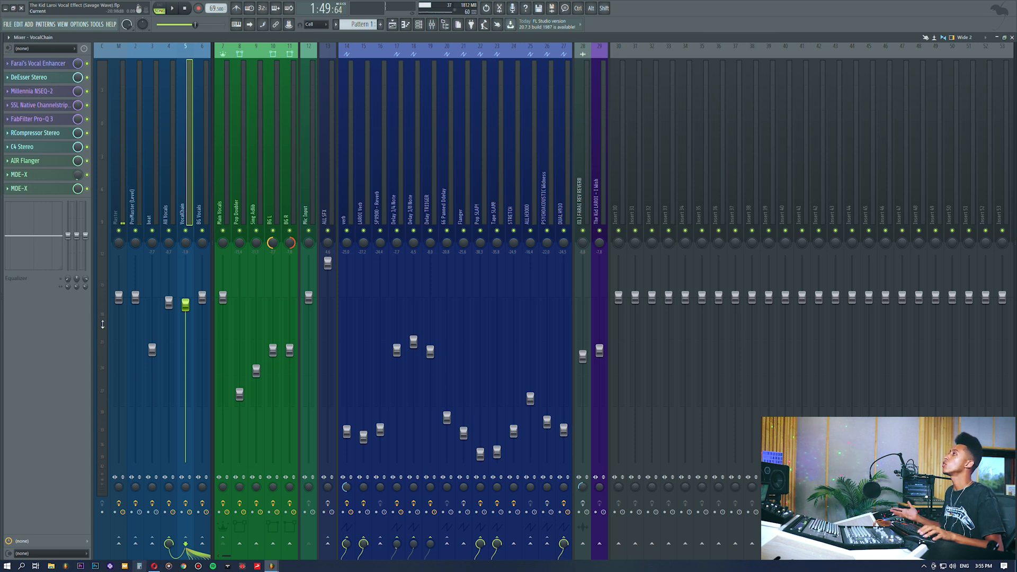
Step: Examine the controls of the Vocal Enhancer in the first VocalChain effect slot, and close its window
left_click(42, 63)
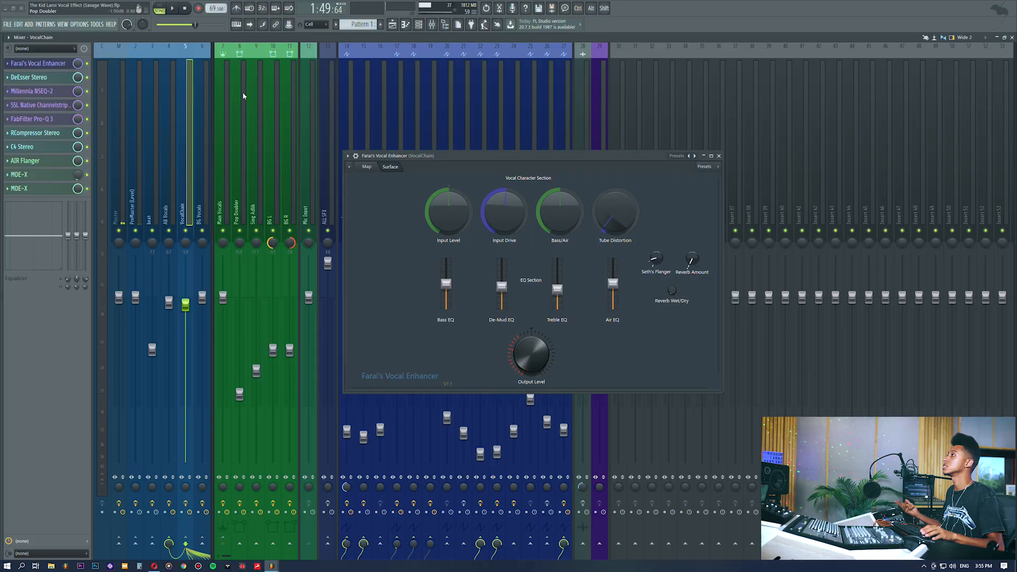
left_click_drag(393, 161, 345, 106)
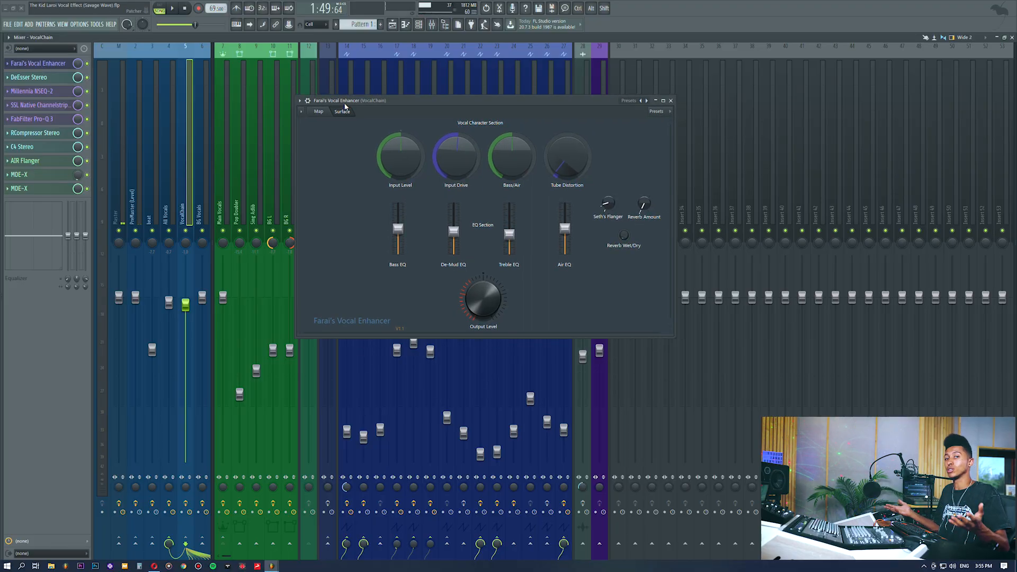
left_click_drag(339, 103, 322, 99)
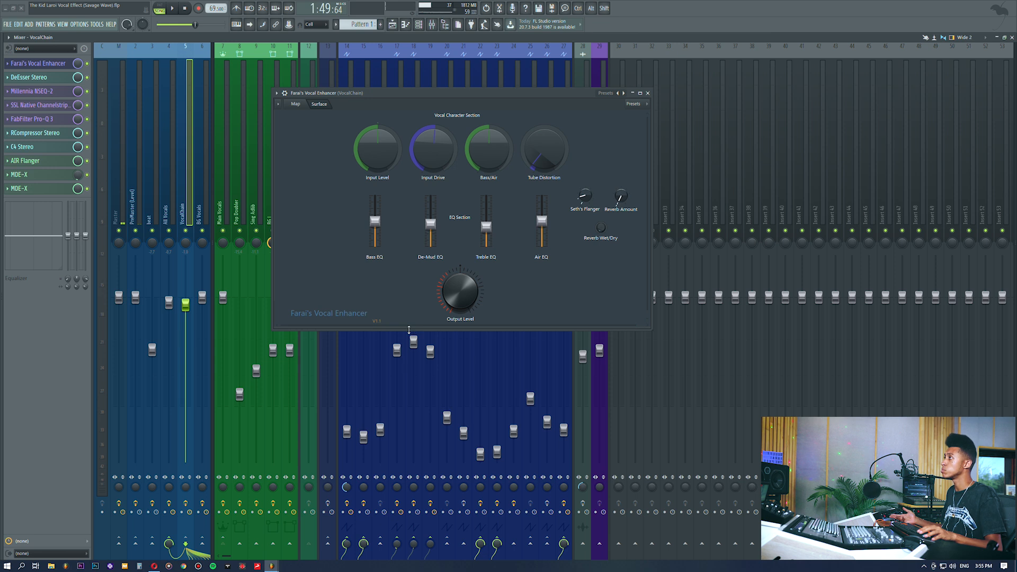
left_click_drag(409, 330, 409, 332)
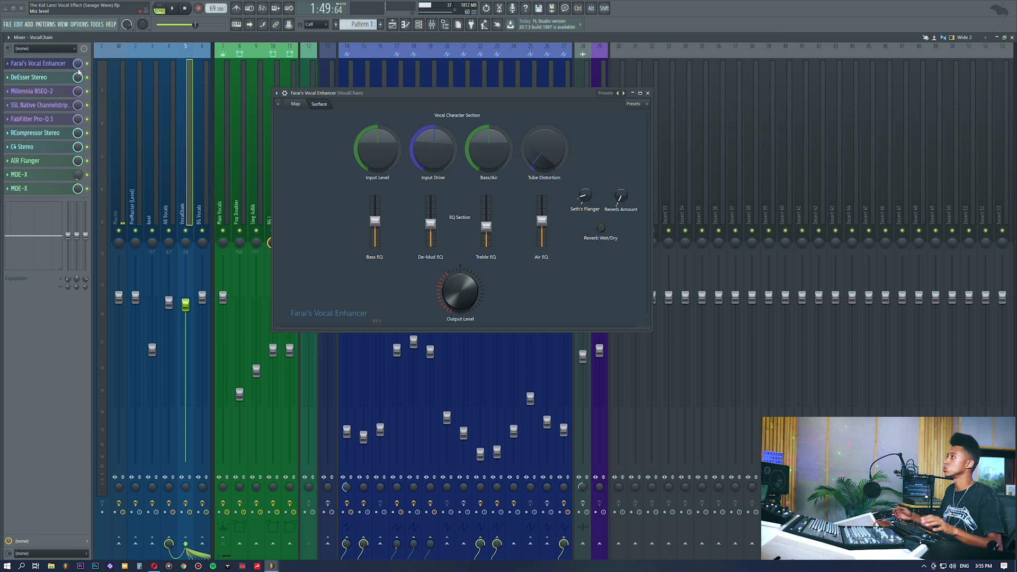
left_click(46, 64)
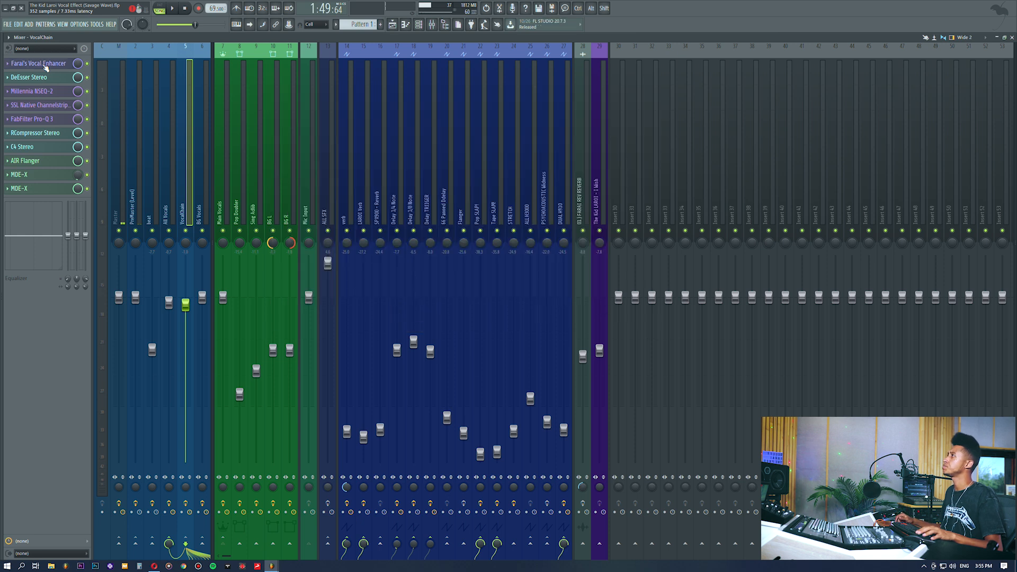
Step: Open the VocalChain's DeEsser Stereo and play the section around bar 37 to examine how it processes the vocals
left_click(45, 77)
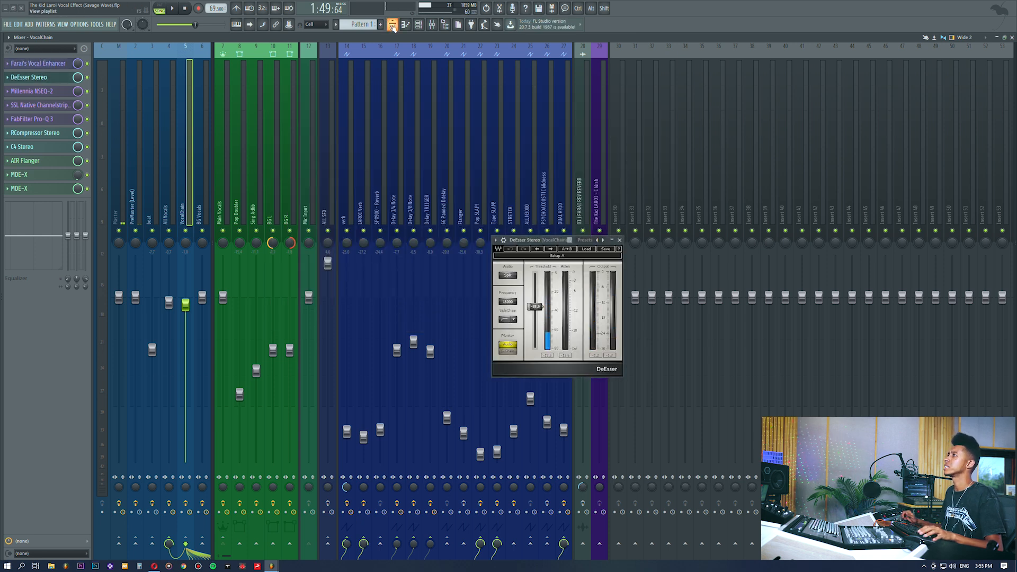
left_click(392, 24)
left_click(453, 62)
key("space")
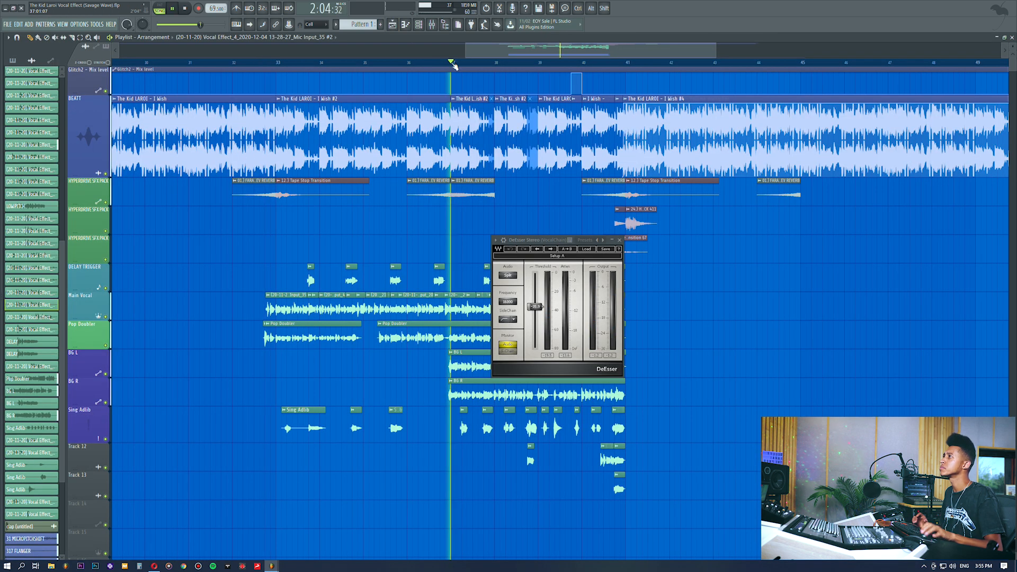
key("space")
left_click(435, 63)
key("space")
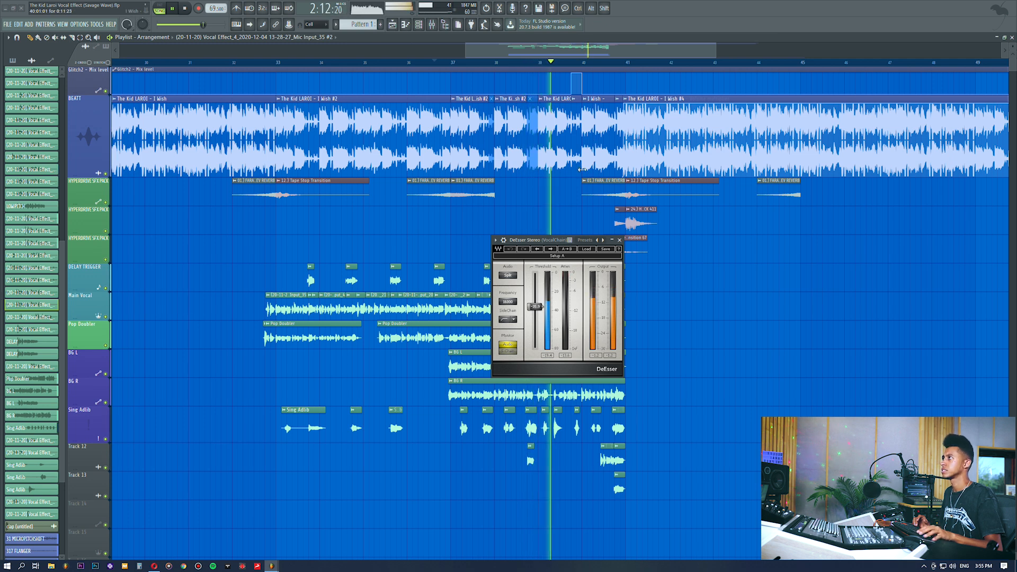
key("space")
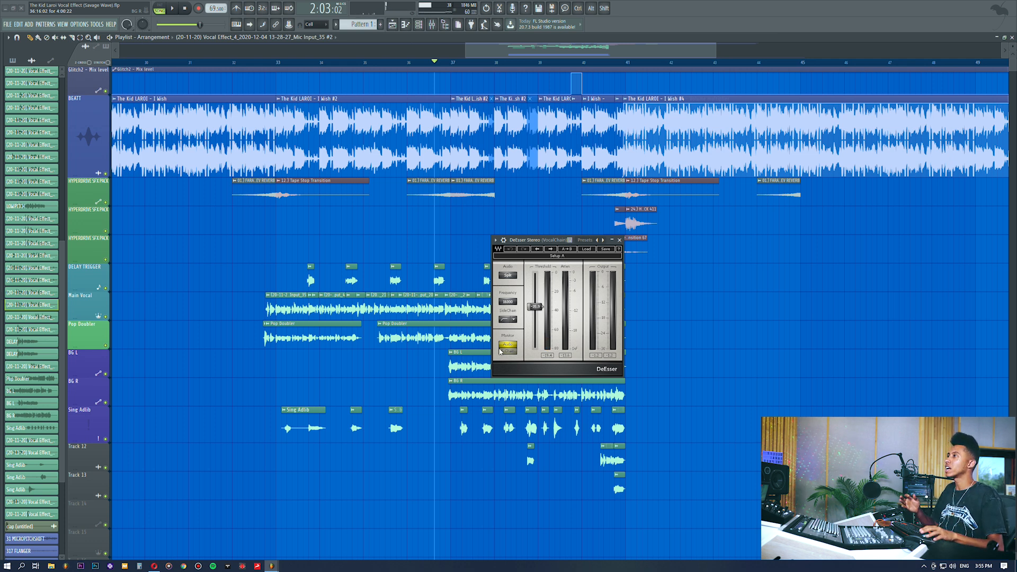
left_click(507, 302)
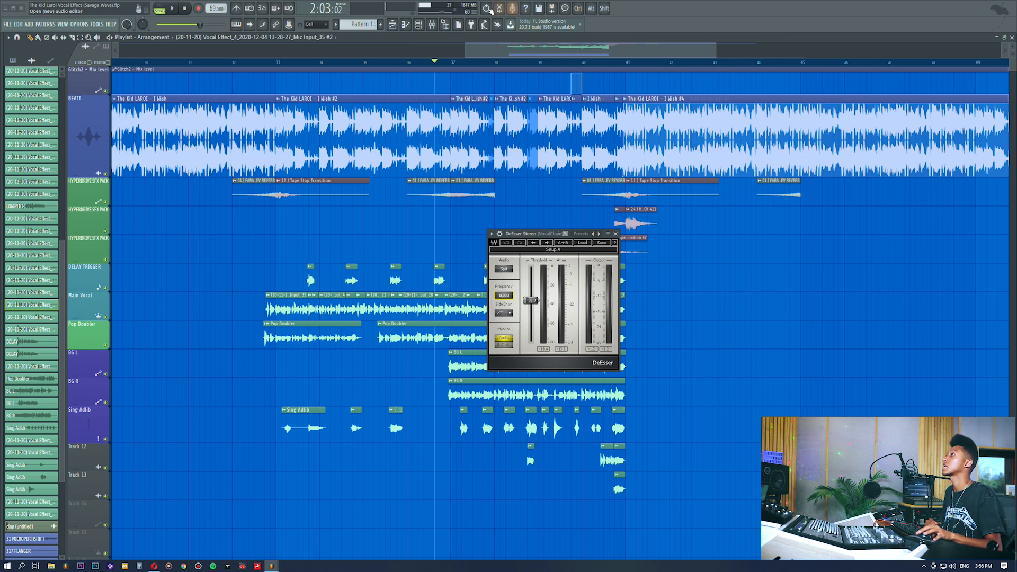
Step: Return to the mixer, recheck the Vocal Enhancer and DeEsser Stereo in the VocalChain's first two slots, and close the DeEsser window
left_click(432, 25)
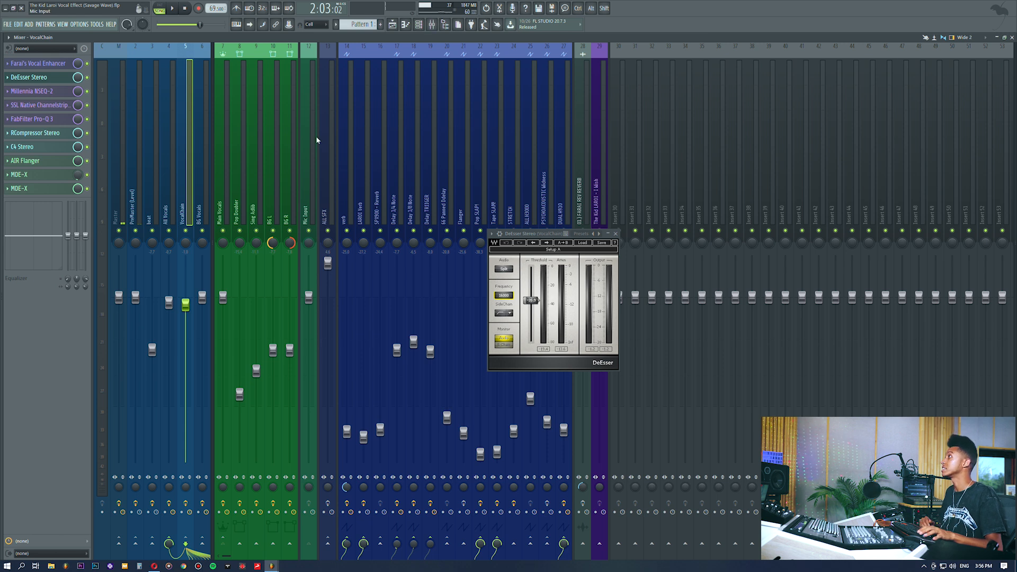
left_click(30, 78)
left_click(39, 65)
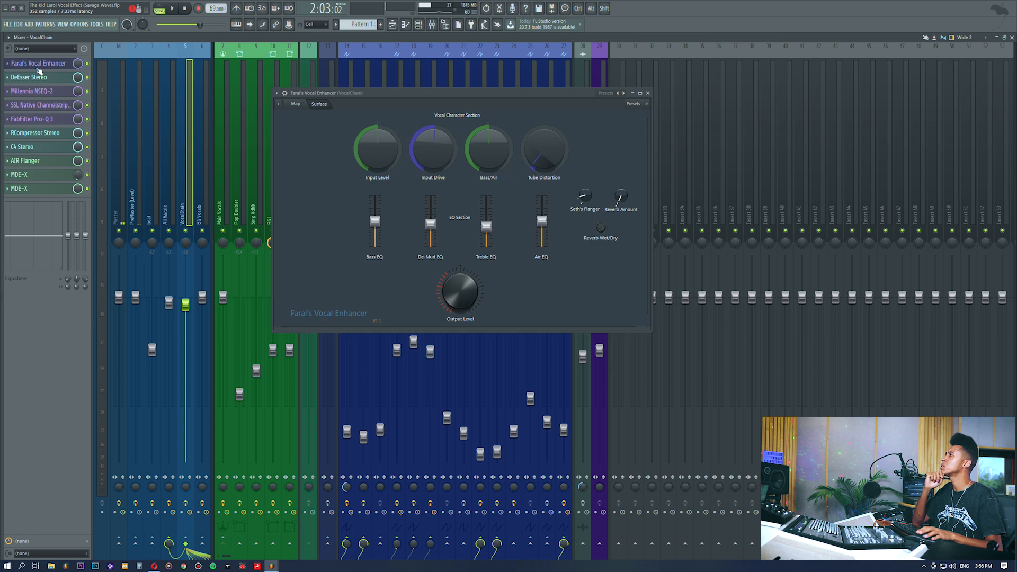
left_click(40, 78)
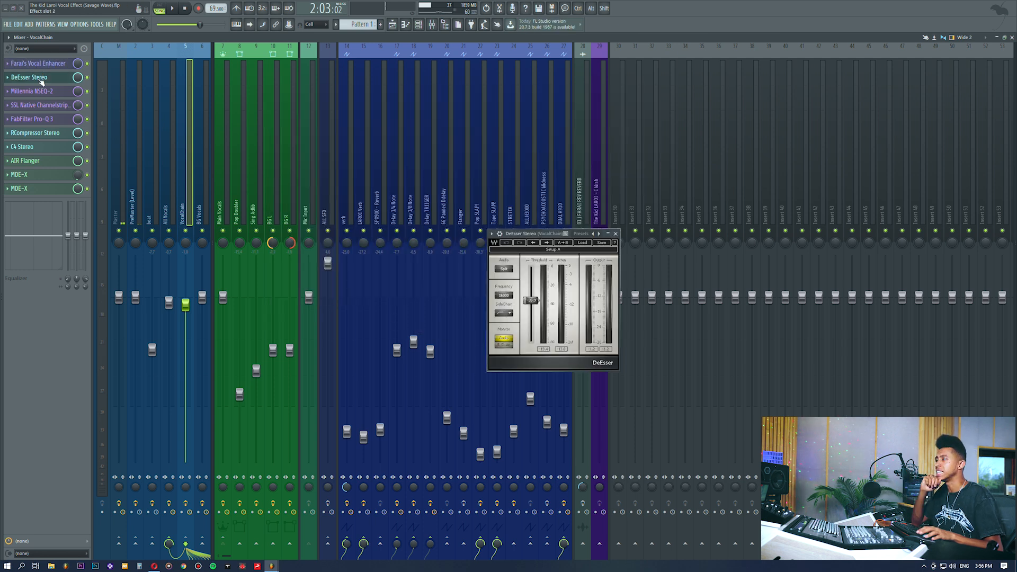
left_click(40, 80)
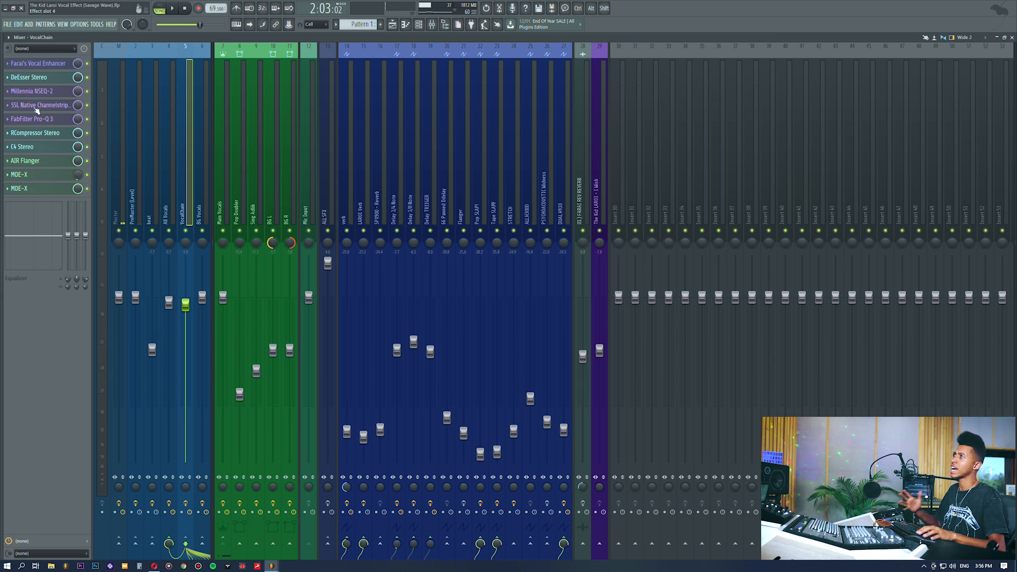
Step: Examine the Millennia NSEQ-2 equalizer settings in the VocalChain's third effect slot, and close its window
left_click(35, 91)
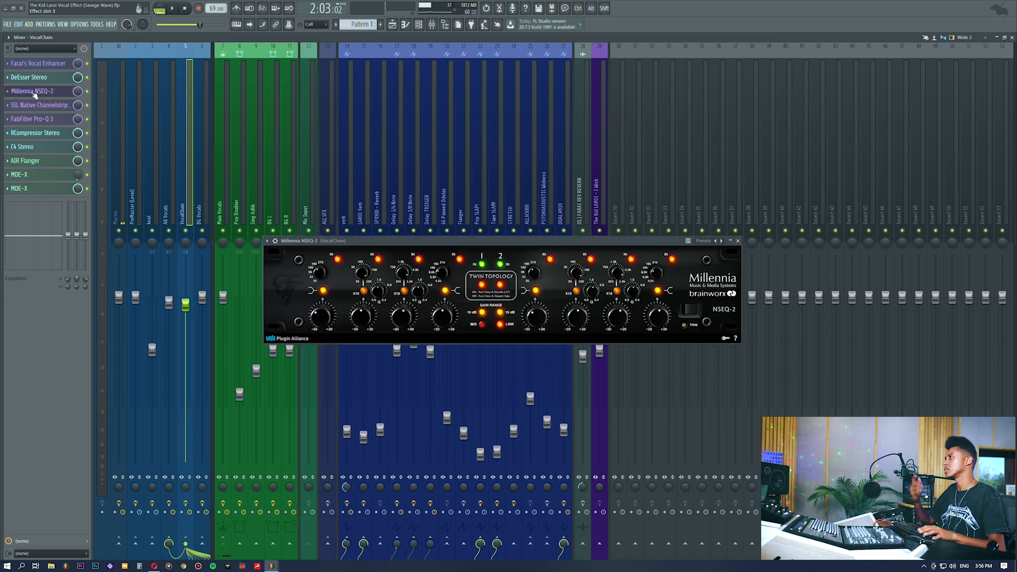
left_click_drag(383, 241, 399, 123)
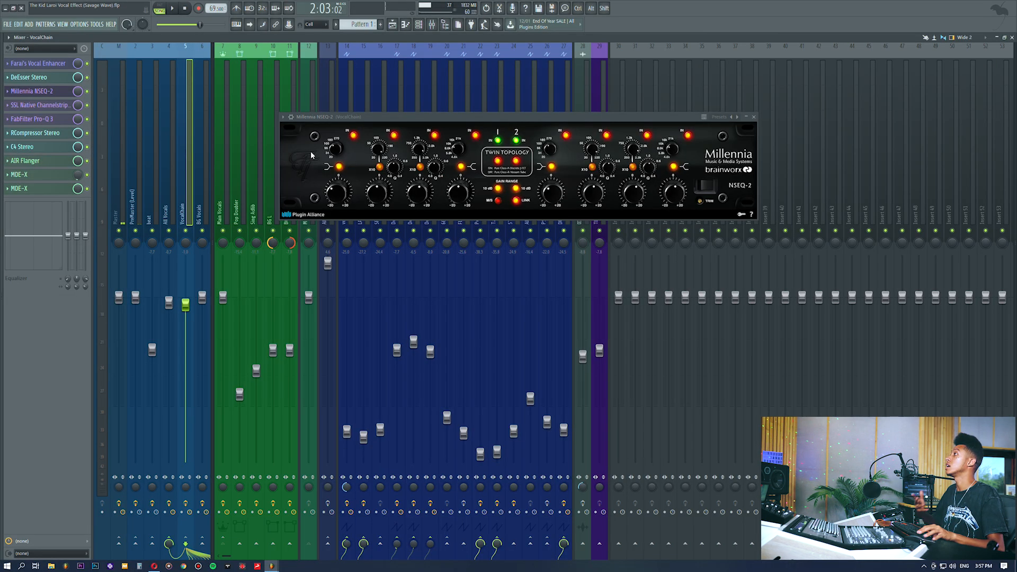
left_click(47, 93)
Step: Open the VocalChain's SSL Native Channelstrip and examine its high-pass filter, using a temporary low cut on the track equalizer as illustration
left_click(47, 105)
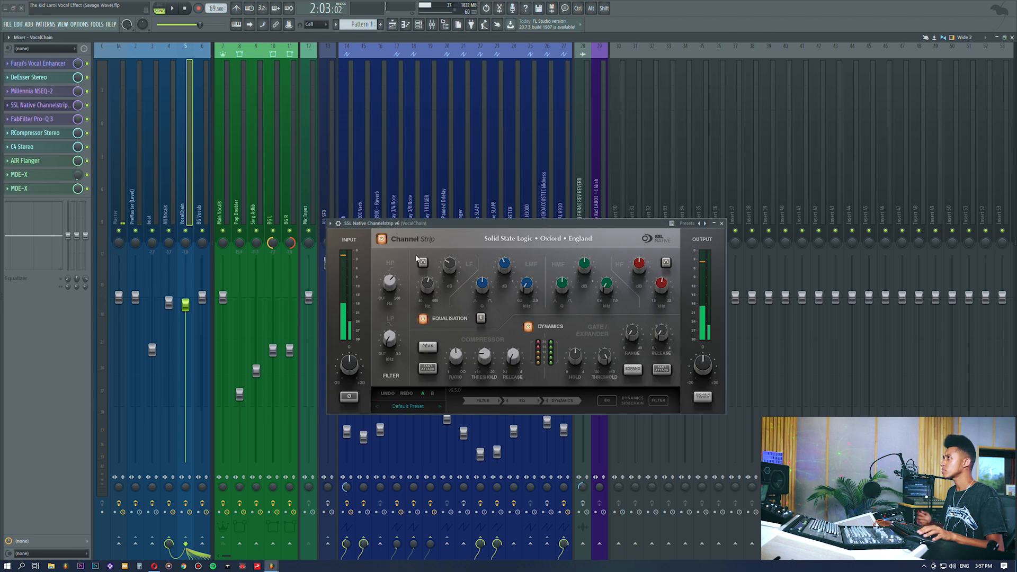
left_click_drag(409, 226, 391, 167)
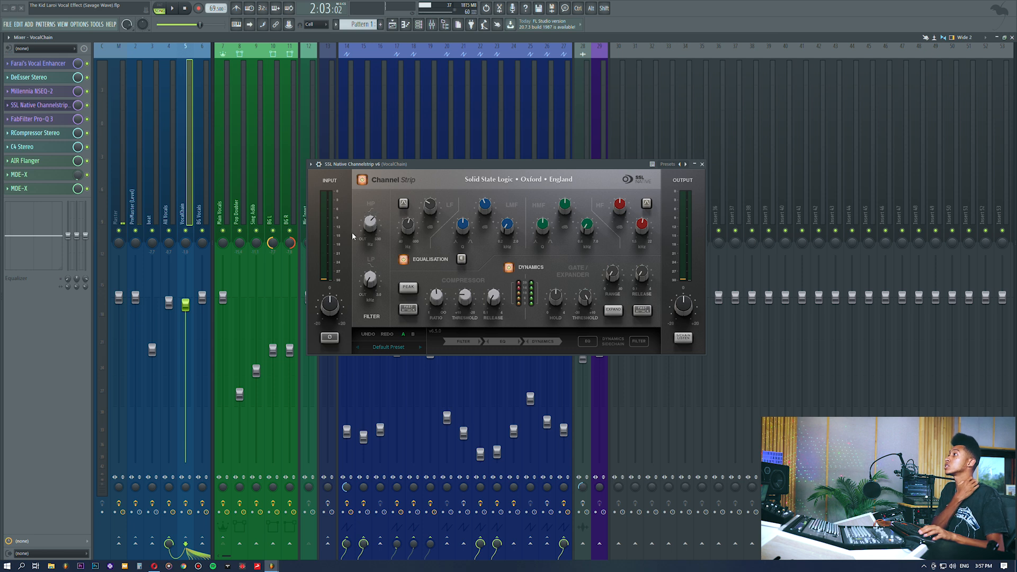
left_click_drag(68, 235, 68, 287)
left_click(68, 269, "alt")
mouse_move(377, 228)
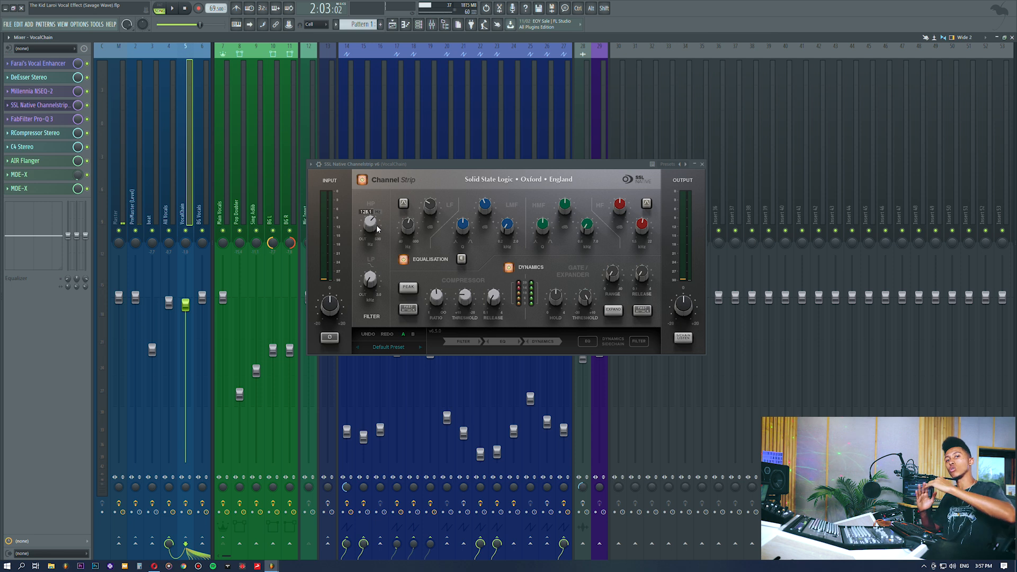
mouse_move(409, 228)
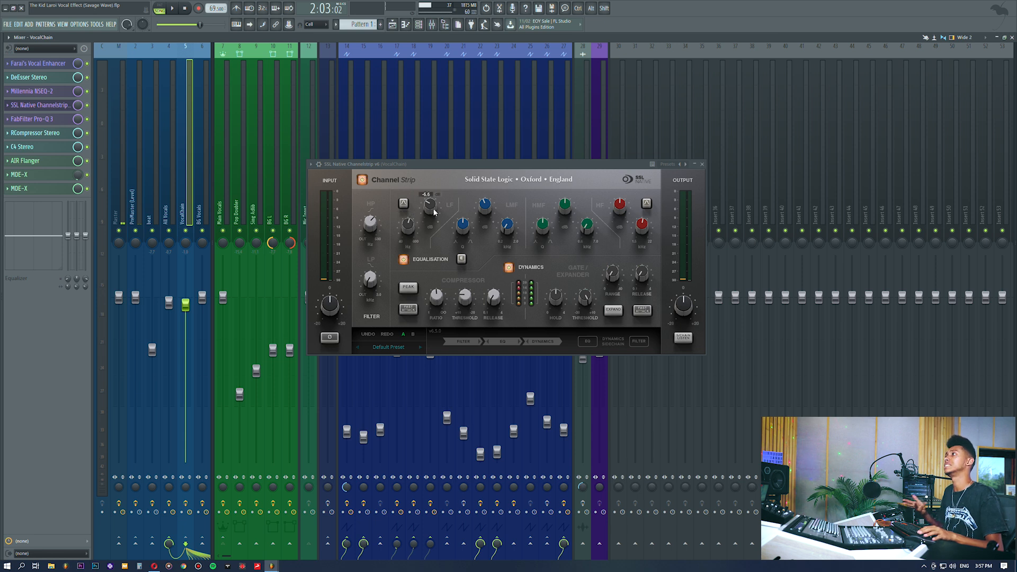
Step: Try low and mid cuts on the VocalChain's built-in mixer equalizer to illustrate the Channelstrip's LF and LMF bands, and reset them
left_click_drag(68, 235, 67, 249)
left_click(69, 249, "alt")
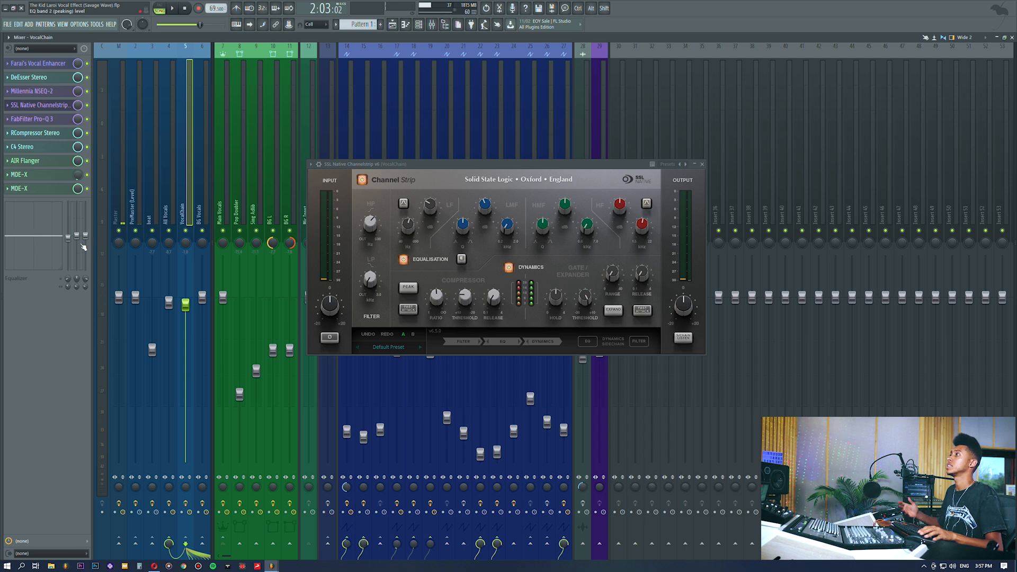
mouse_move(485, 211)
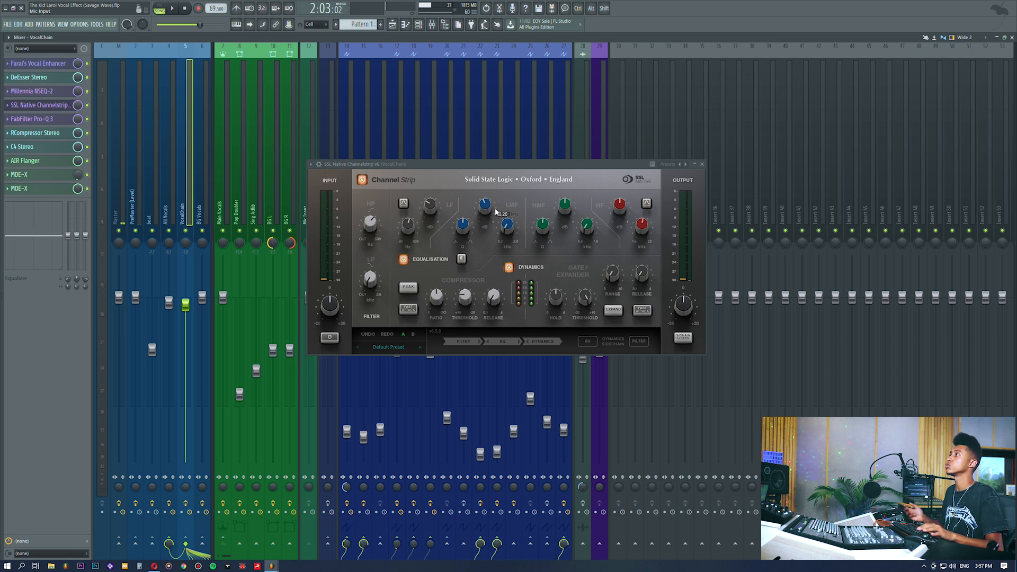
left_click_drag(76, 235, 76, 243)
left_click_drag(76, 278, 76, 292)
left_click_drag(72, 237, 70, 246)
left_click(76, 243, "alt")
left_click(67, 246, "alt")
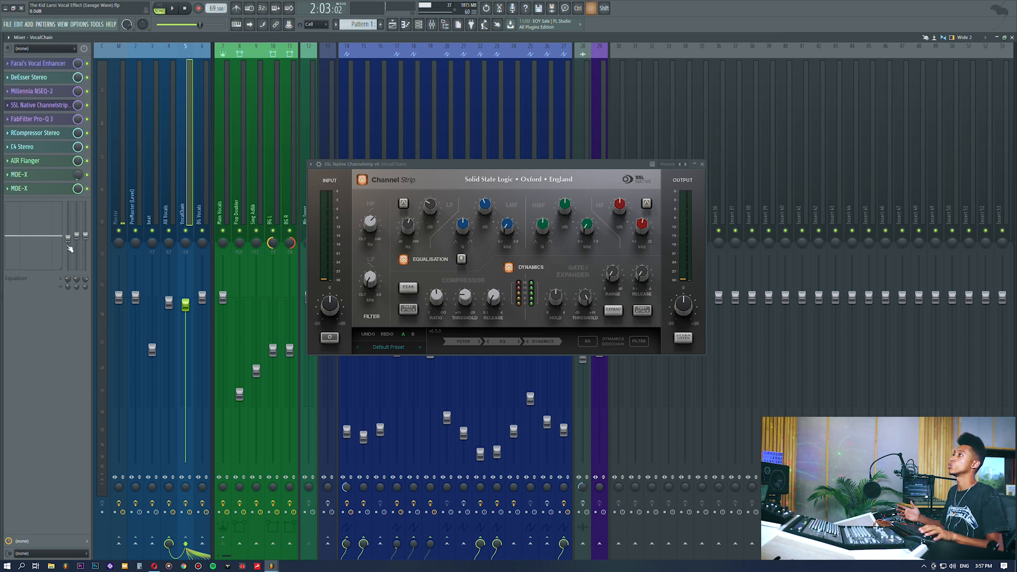
Step: Close the Channelstrip, open the VocalChain's FabFilter Pro-Q 3, and examine its low-mid dip and the group of narrow high-frequency cuts
mouse_move(619, 209)
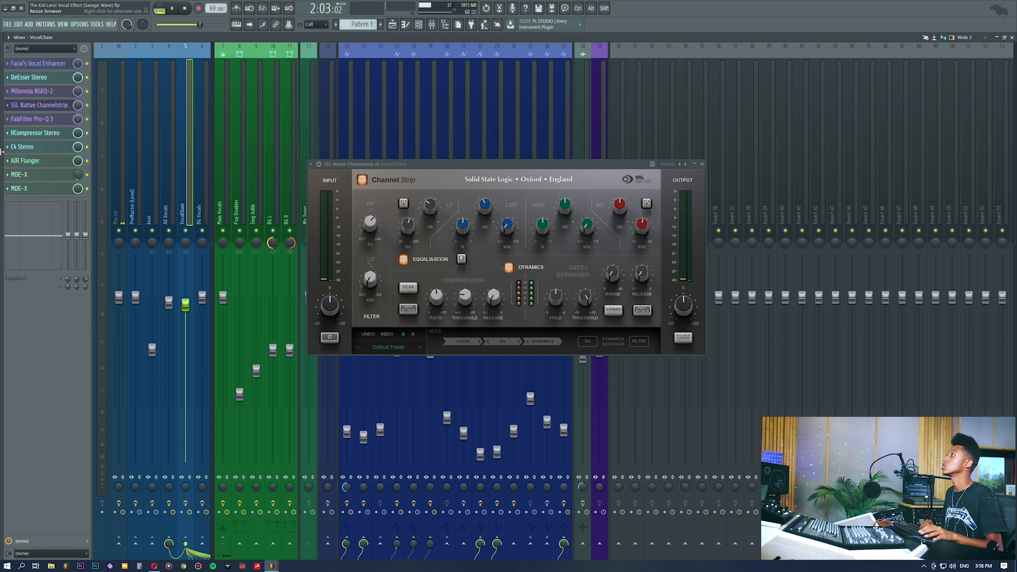
left_click(53, 106)
left_click(53, 119)
left_click_drag(405, 130, 418, 91)
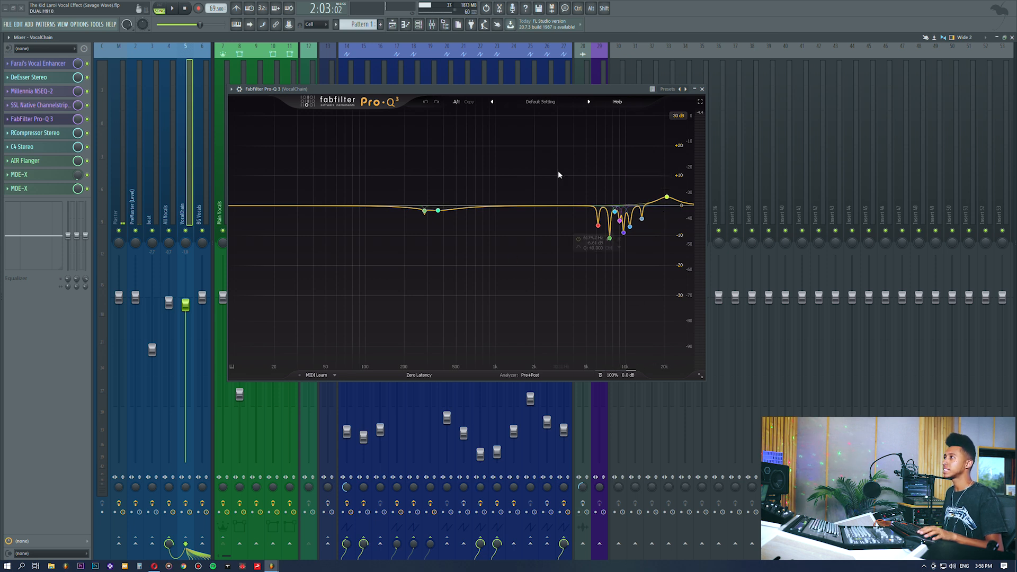
left_click_drag(556, 170, 663, 255)
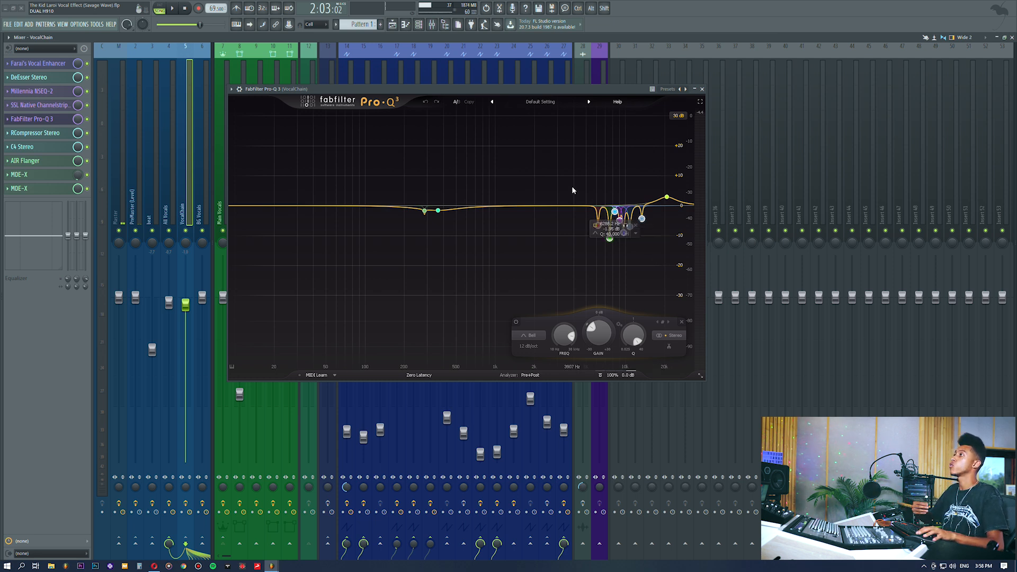
left_click_drag(565, 183, 663, 262)
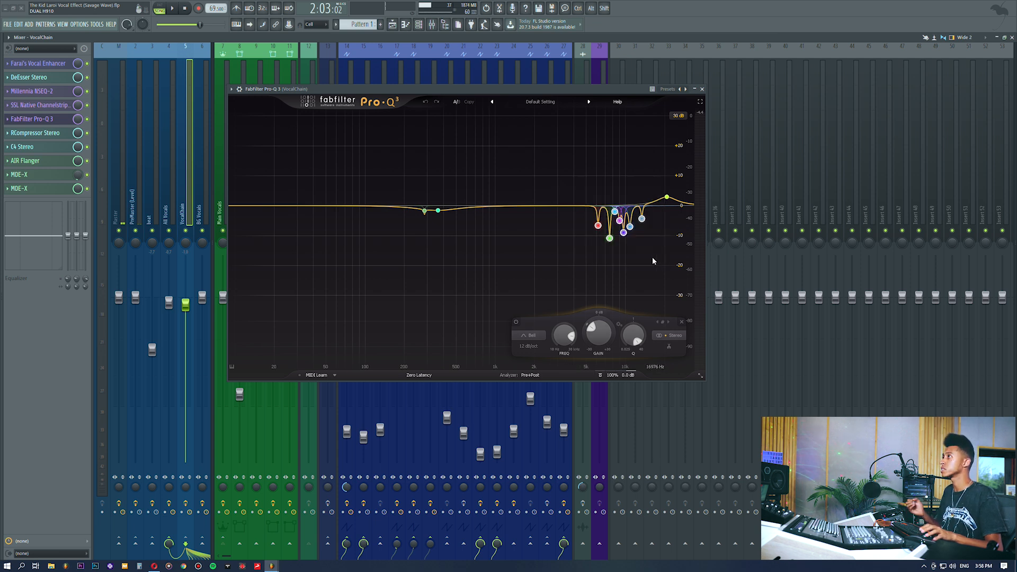
left_click(582, 169)
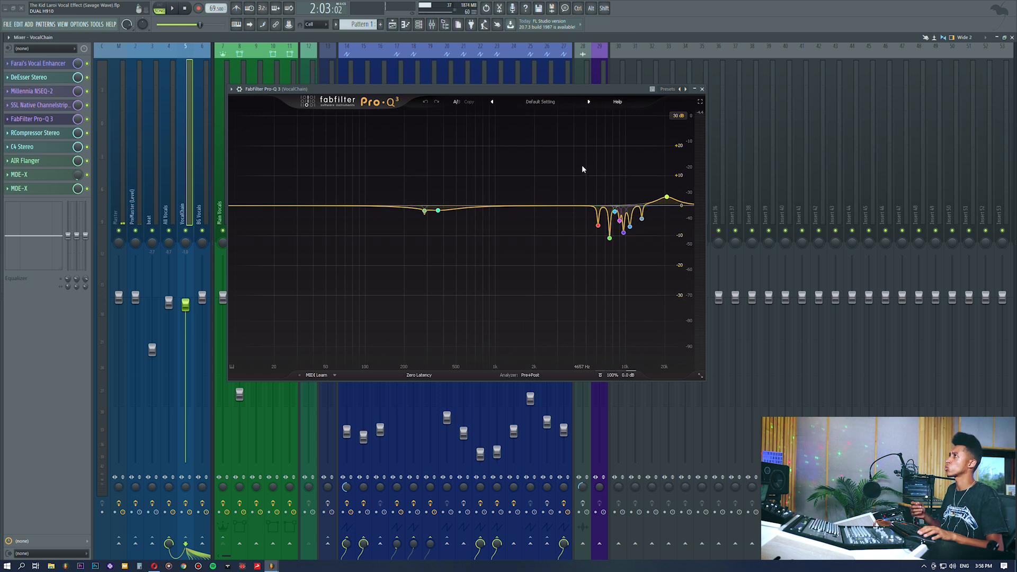
left_click_drag(578, 182, 656, 263)
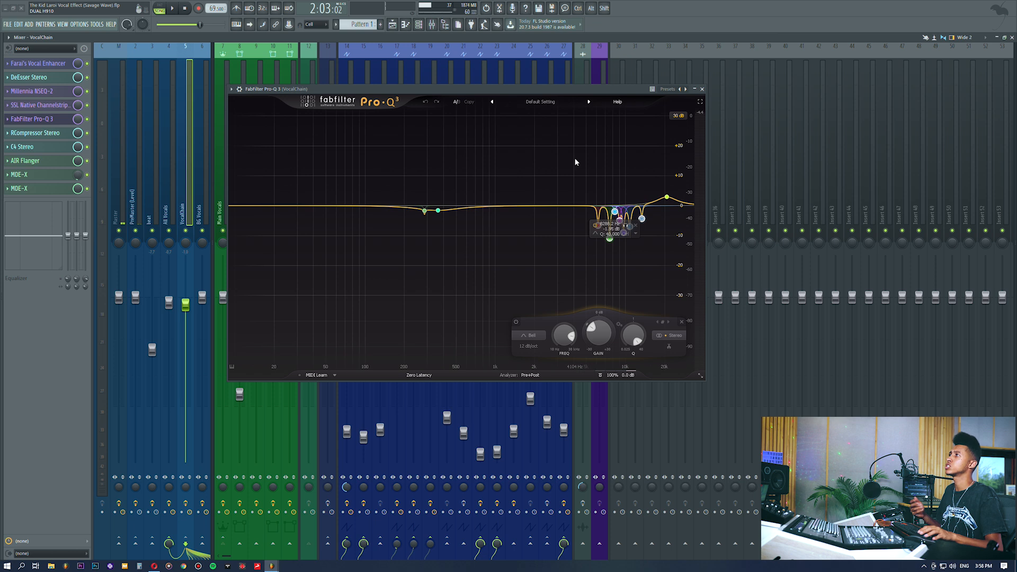
left_click(580, 211)
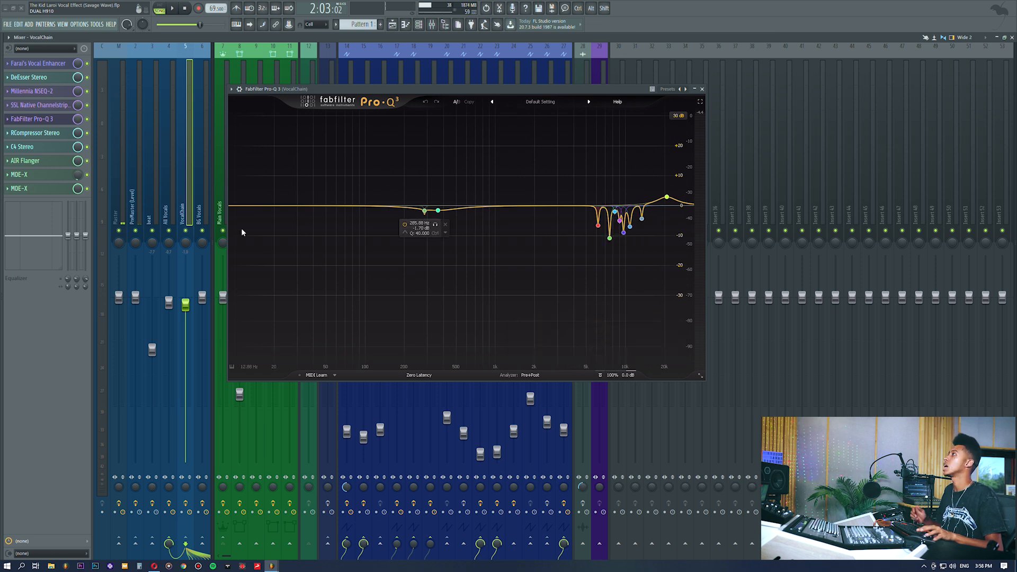
Step: Play the vocals with the Millennia NSEQ-2, SSL Native Channelstrip and FabFilter Pro-Q 3 bypassed, and again with them enabled, to compare
left_click(86, 119)
left_click(86, 105)
left_click(87, 91)
key("space")
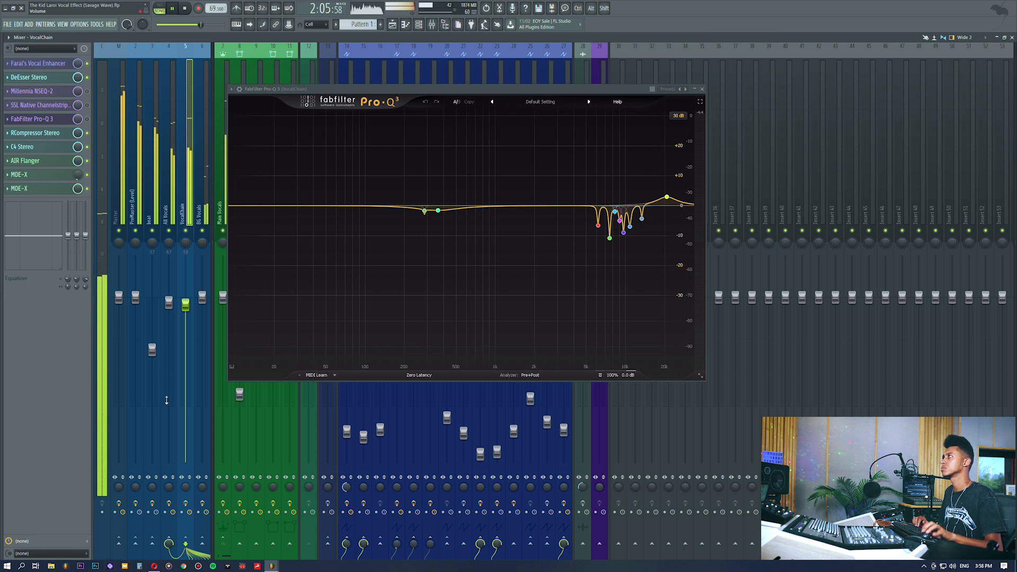
key("space")
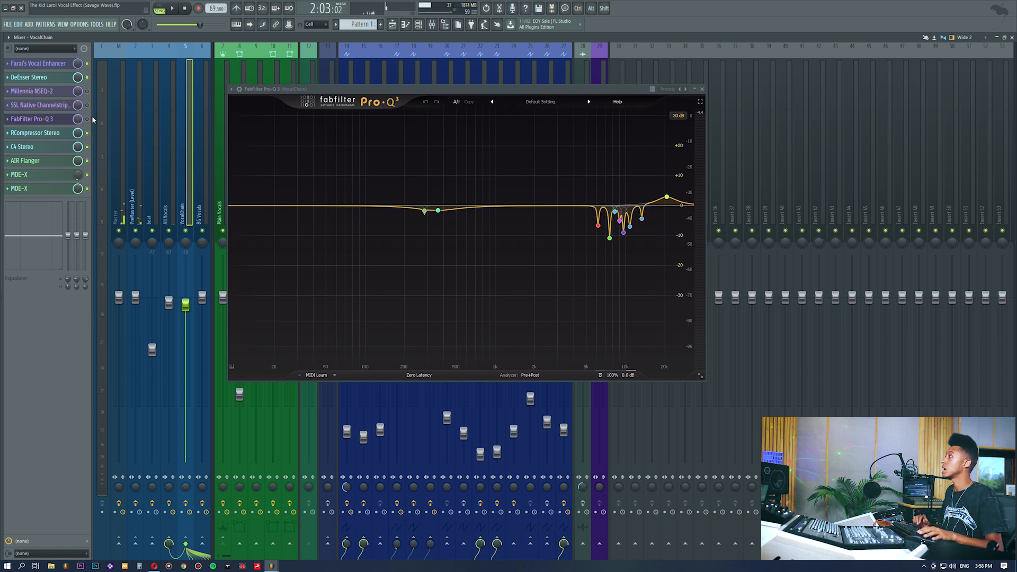
key("space")
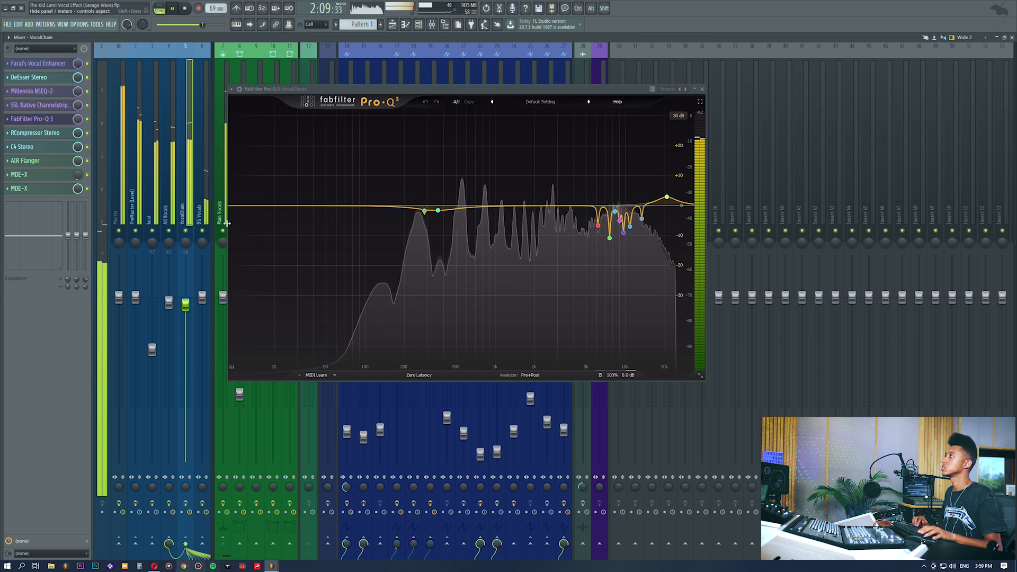
key("space")
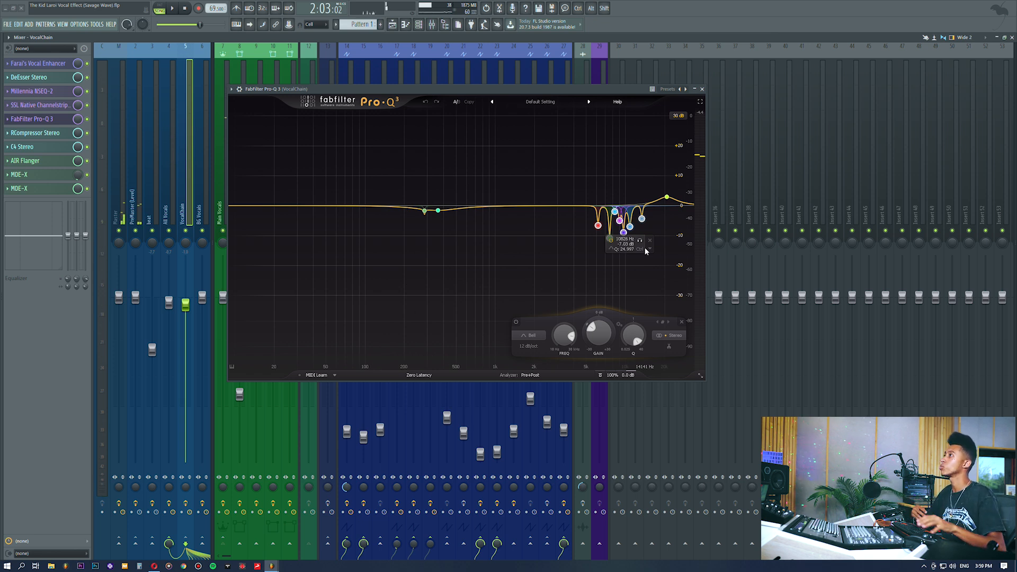
Step: Try a bell boost of about 12 dB near 2210 Hz in the Pro-Q 3, and remove the band
left_click_drag(548, 206, 541, 183)
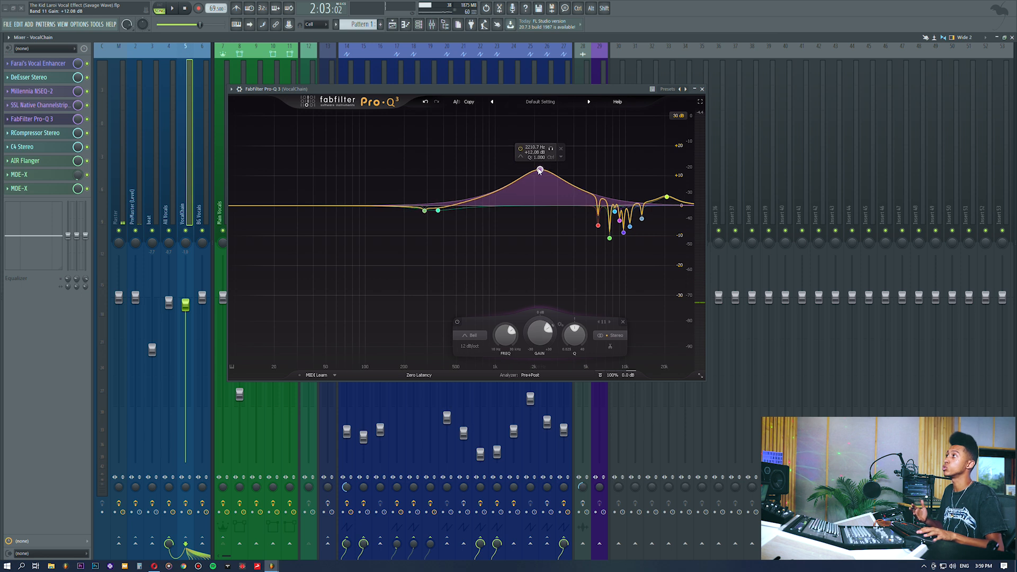
left_click(560, 154)
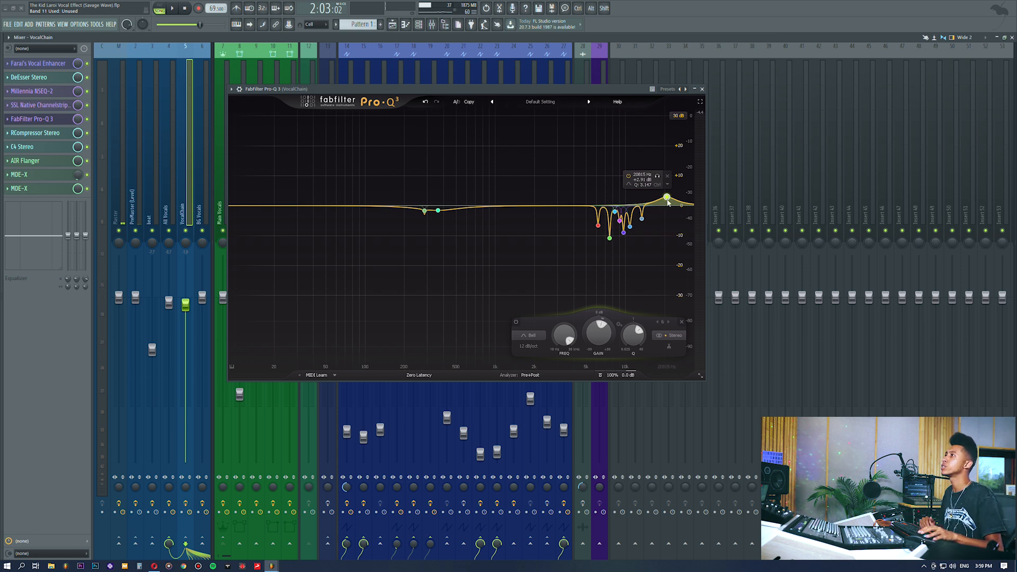
Step: Place a high-shelf band of about 0.93 dB near 15388 Hz in the Pro-Q 3, and close the equalizer
left_click(649, 203)
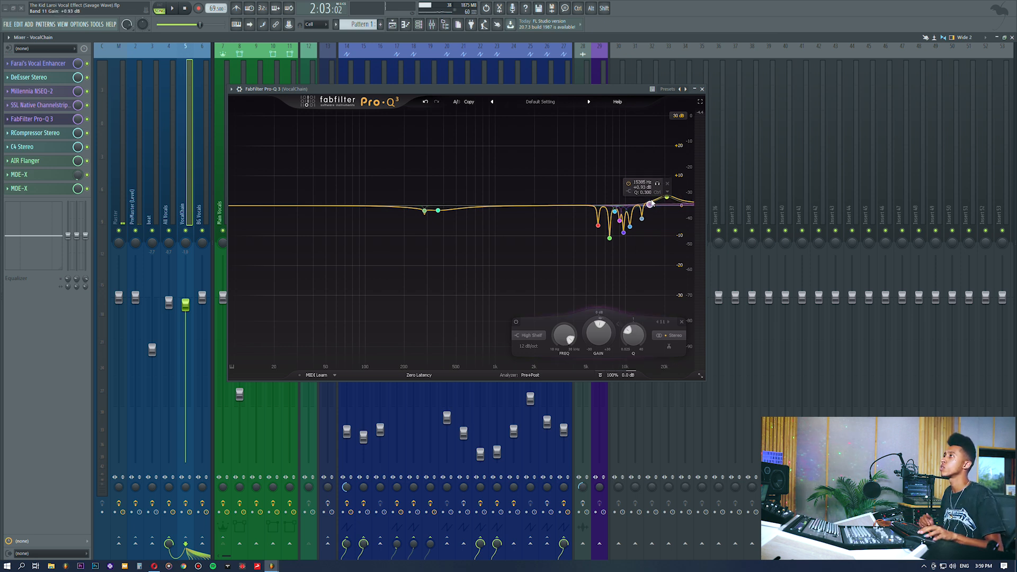
left_click(701, 89)
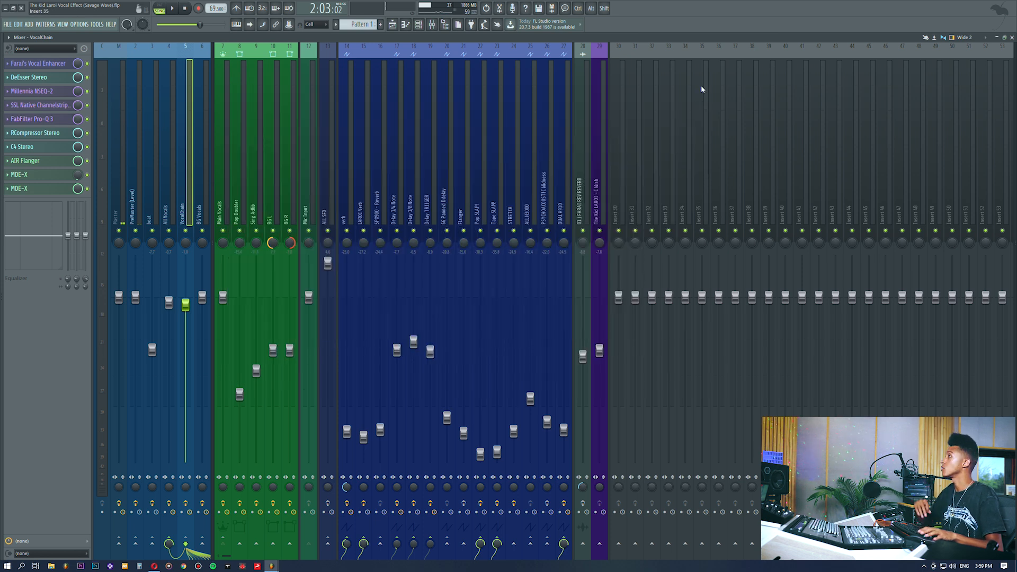
Step: Open the VocalChain's C4 Stereo and RCompressor Stereo side by side, examine the compressor's settings, and close the RCompressor
left_click(35, 133)
left_click(23, 147)
left_click_drag(366, 130, 552, 165)
left_click(35, 133)
left_click(35, 133)
left_click_drag(409, 204, 412, 170)
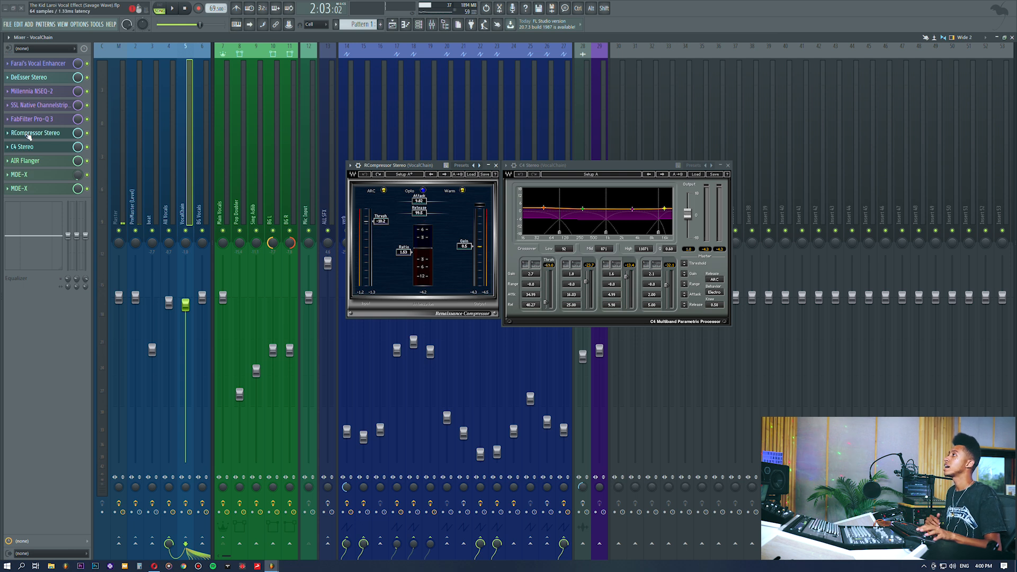
left_click(496, 165)
Step: Try raising the C4 Stereo's high crossover to 13847 Hz, and undo the change
left_click_drag(583, 168, 418, 121)
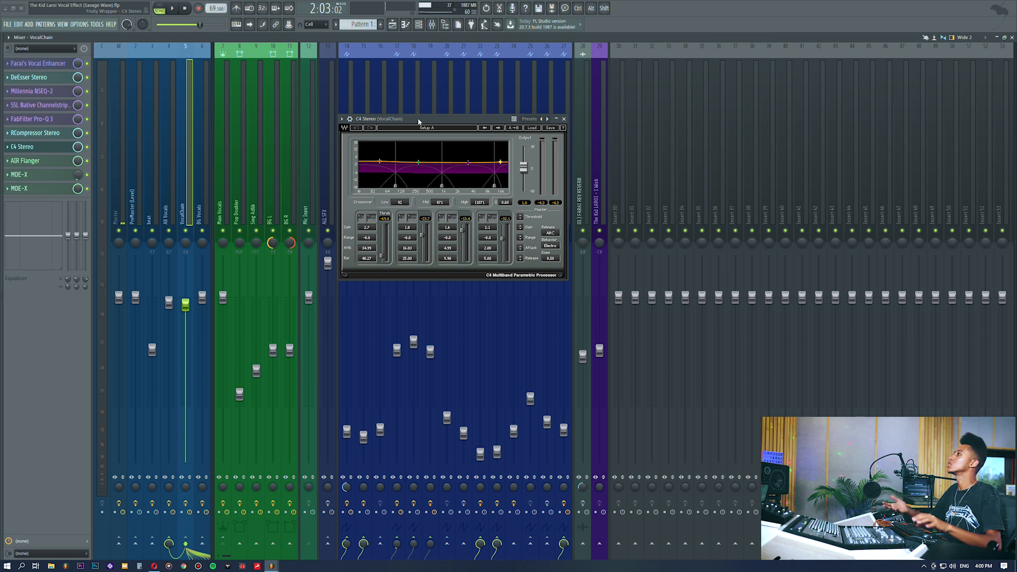
left_click_drag(418, 121, 422, 109)
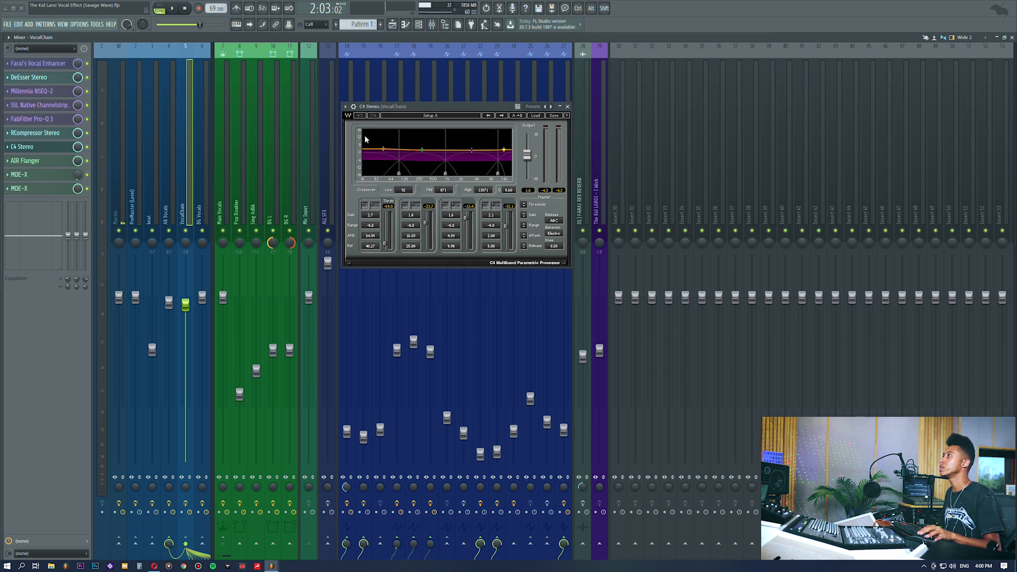
mouse_move(402, 133)
left_mouse_down()
mouse_move(448, 178)
mouse_move(448, 162)
mouse_move(502, 143)
left_mouse_up()
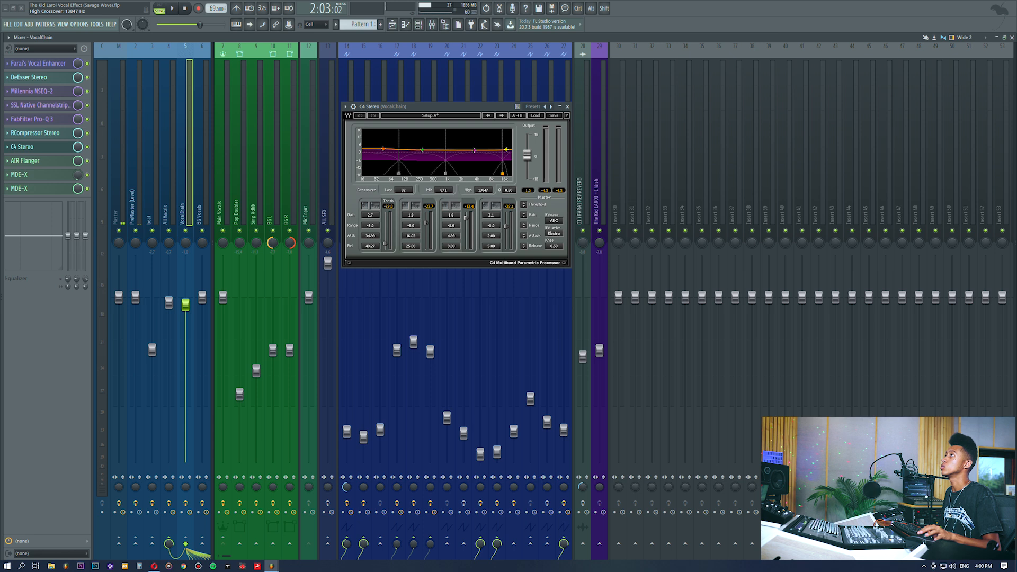
left_click(360, 115)
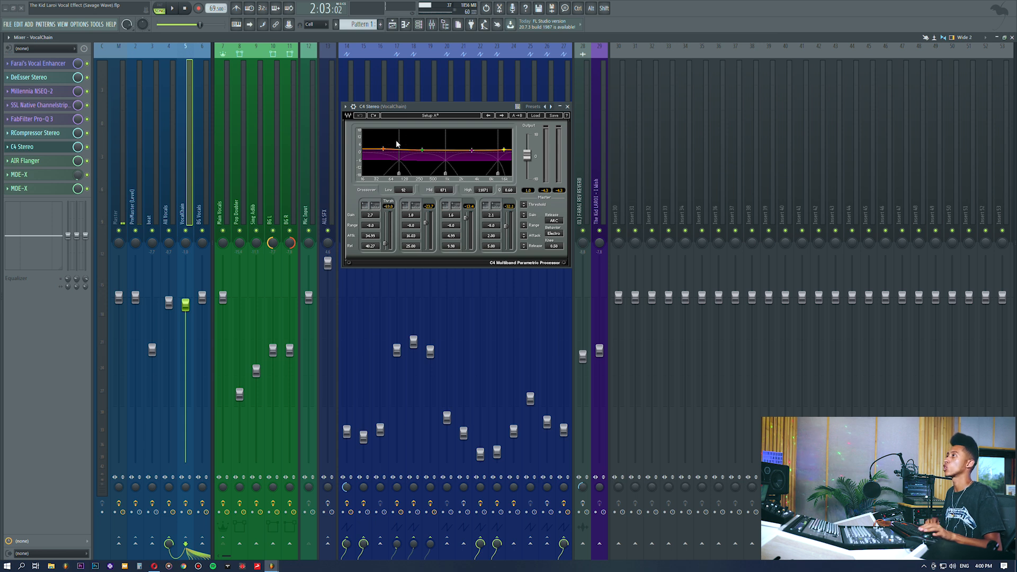
Step: Audition the vocals through the VocalChain's C4 Stereo, and close the multiband processor
left_click_drag(410, 107, 420, 103)
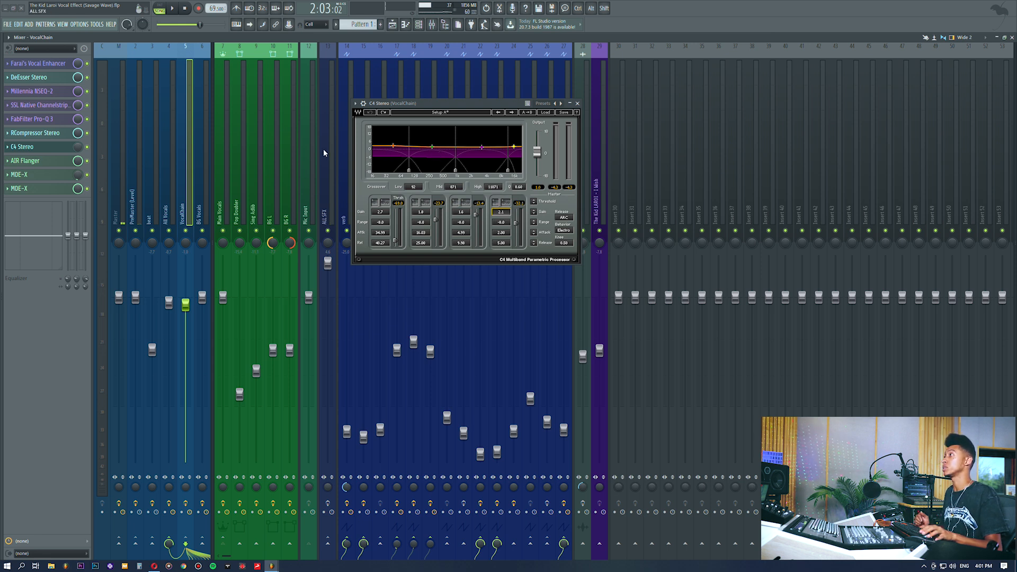
key("space")
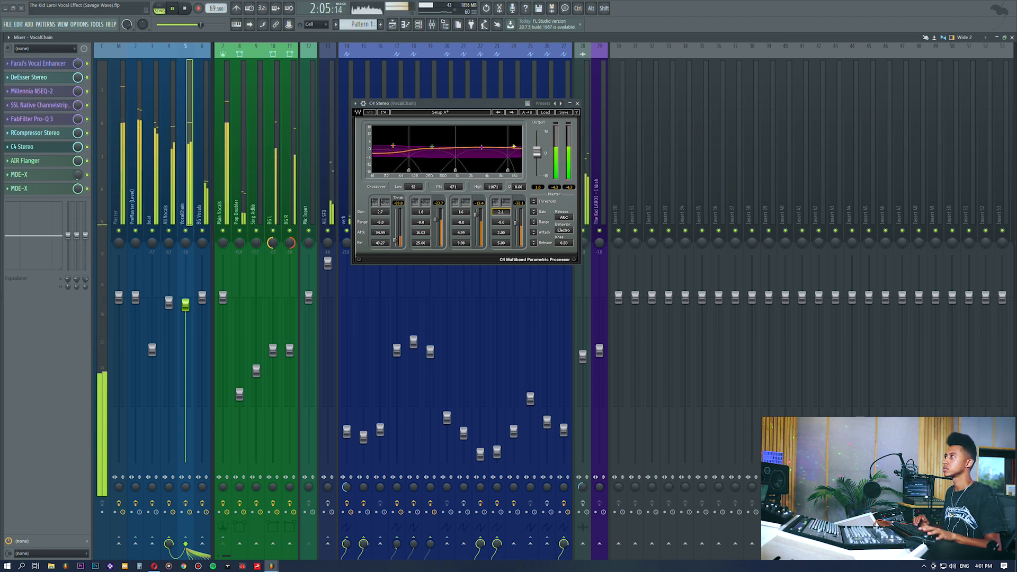
key("space")
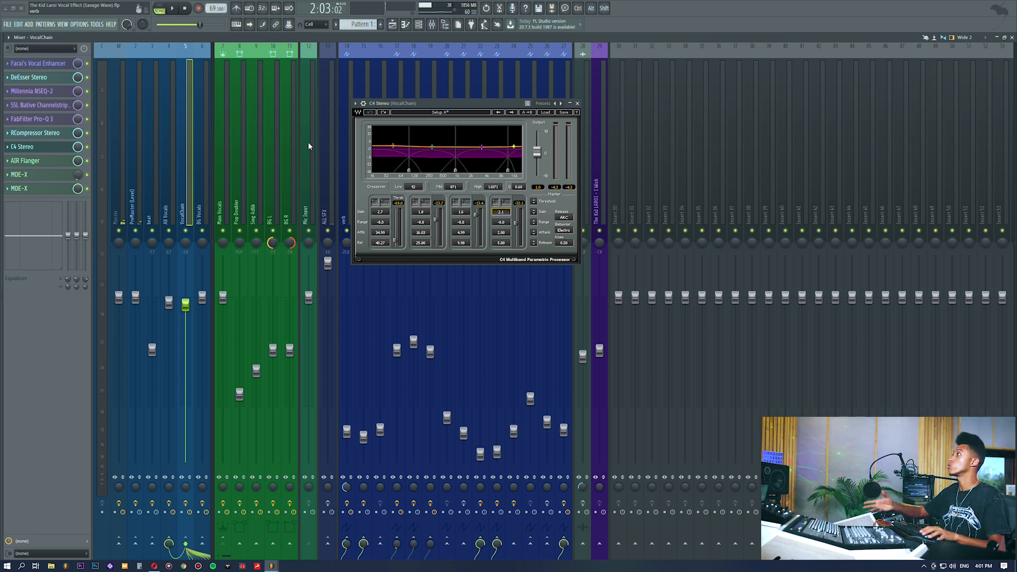
left_click(47, 147)
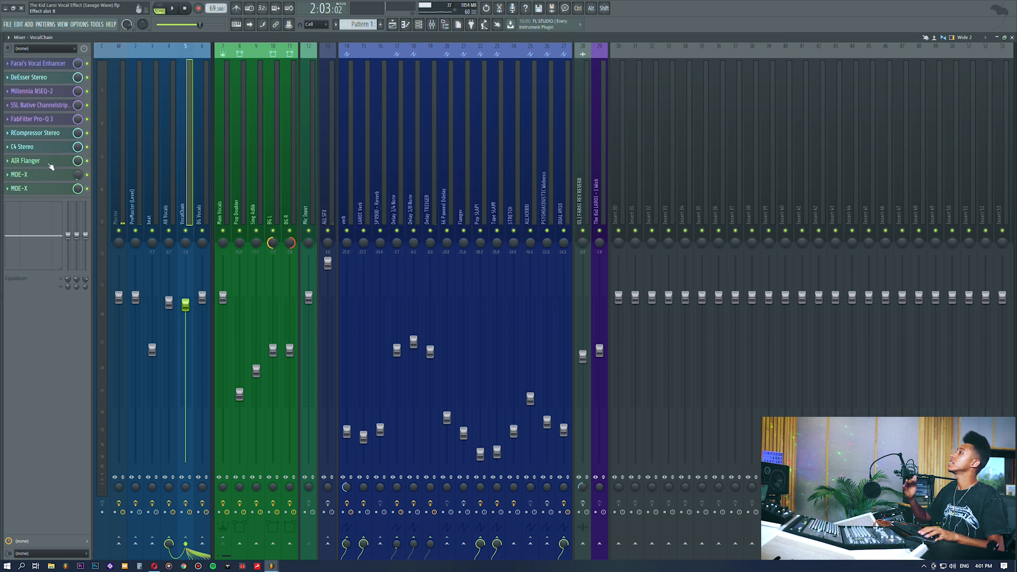
Step: Open the VocalChain's AIR Flanger and both MDE-X effects in turn, and examine their settings
left_click(46, 162)
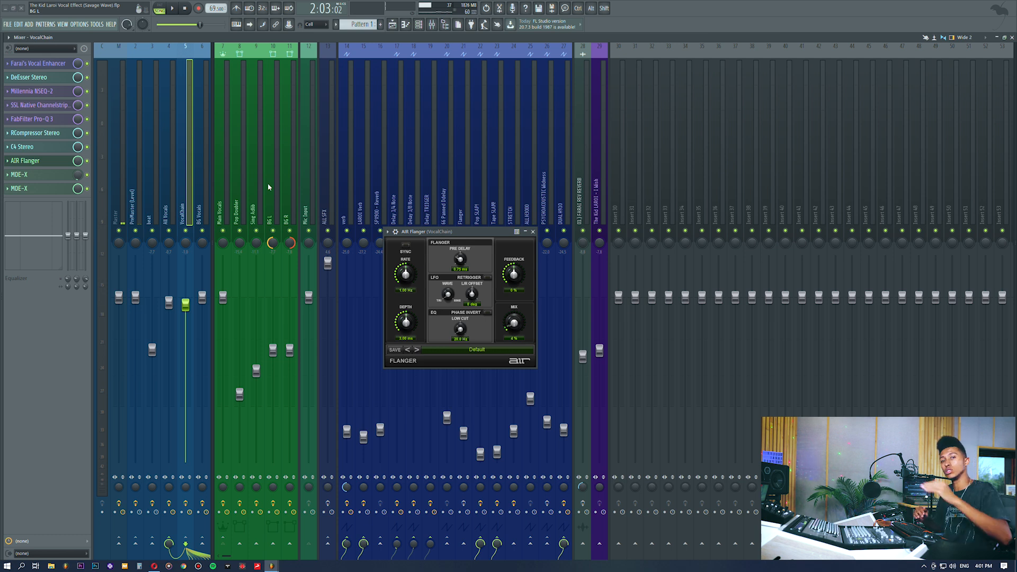
left_click(45, 163)
left_click(43, 176)
left_click_drag(345, 272, 361, 180)
left_click(287, 253)
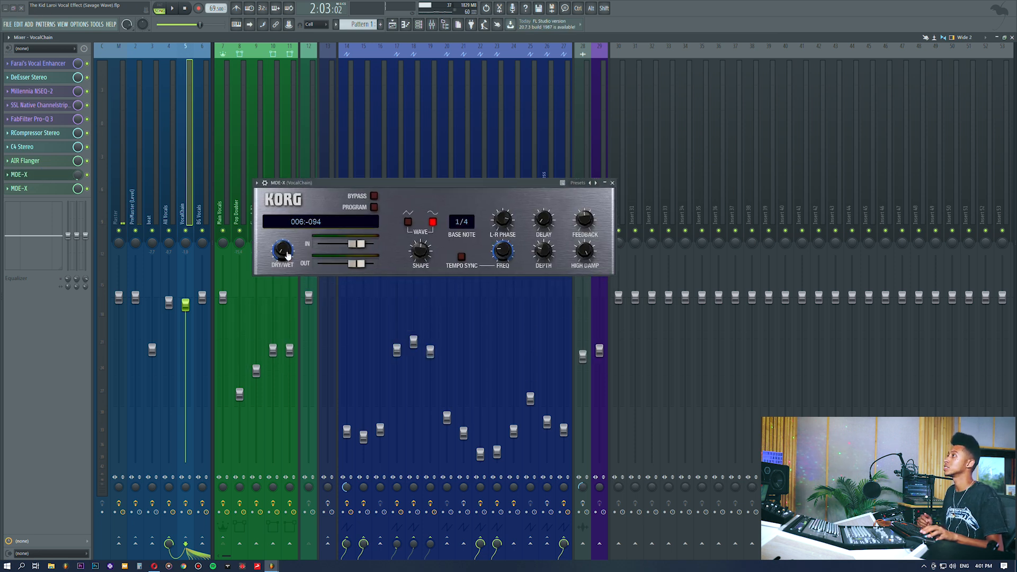
left_click(62, 177)
left_click(60, 194)
left_click_drag(477, 162, 421, 132)
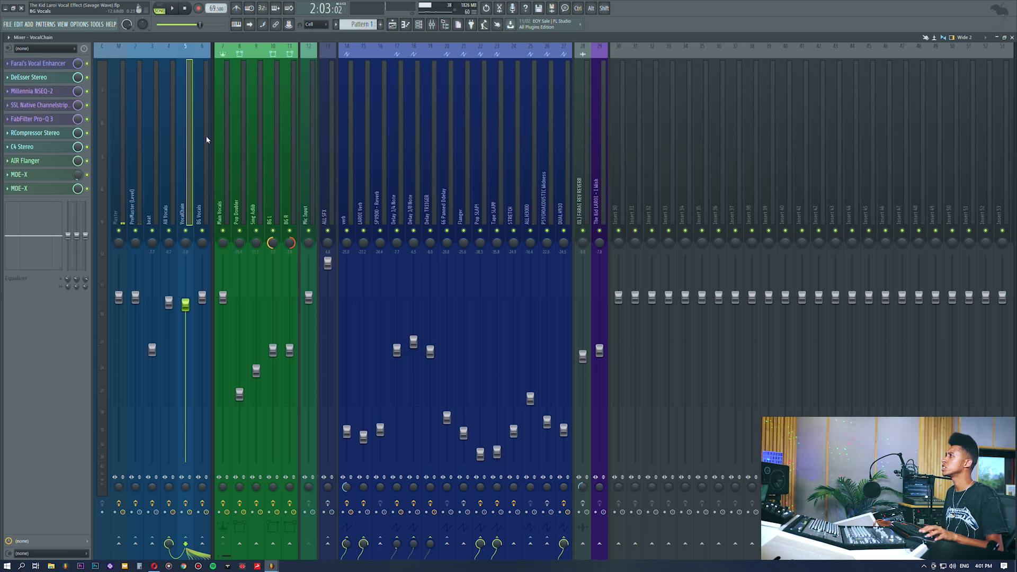
Step: Look through the effect slots of the Pop Doubler, Sing Adlib and BG L mixer tracks
left_click(242, 189)
left_click(260, 191)
left_click(275, 190)
Step: Open the SSL Native Bus Compressor on the All Vocals track, and save the project
left_click(173, 185)
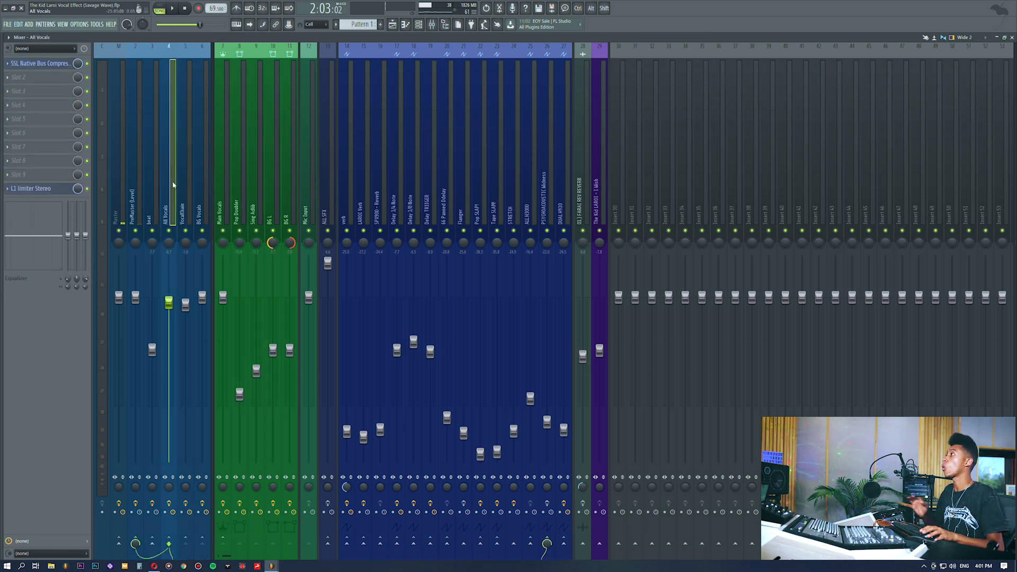
left_click(42, 63)
left_click_drag(532, 78, 417, 74)
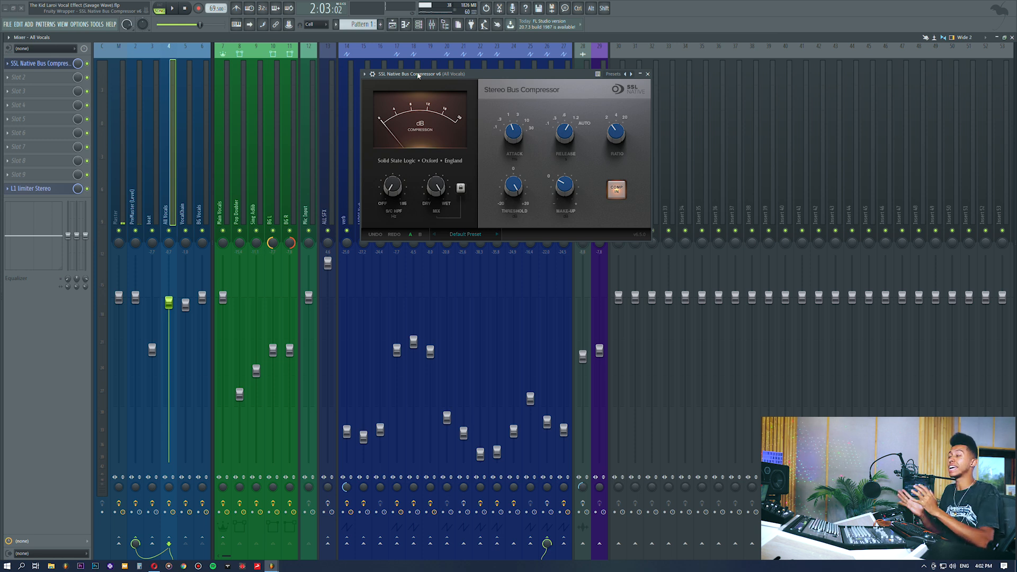
key("ctrl+s")
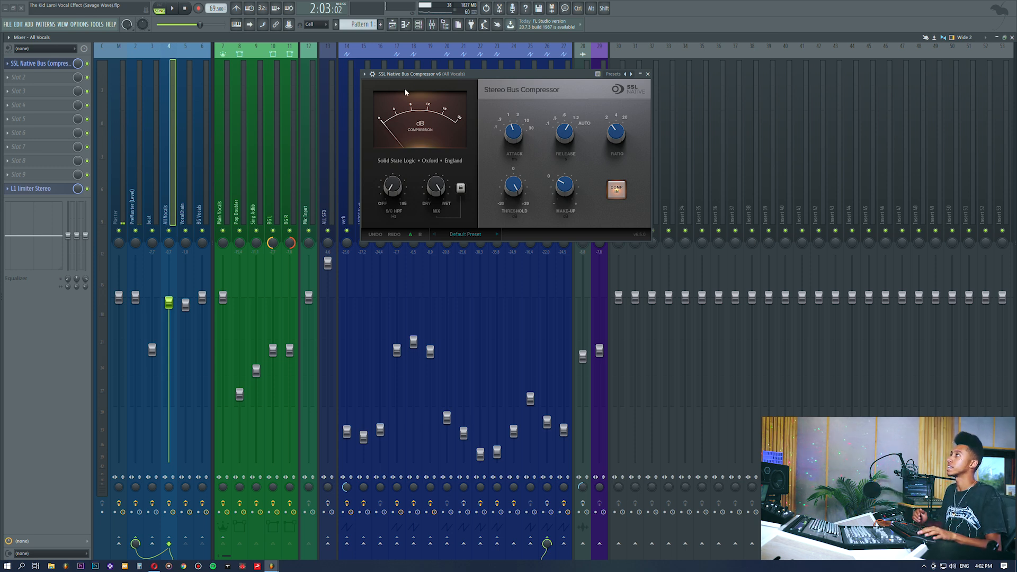
Step: Undo the bus compressor's Mix change, and close the compressor
left_click_drag(404, 73, 403, 82)
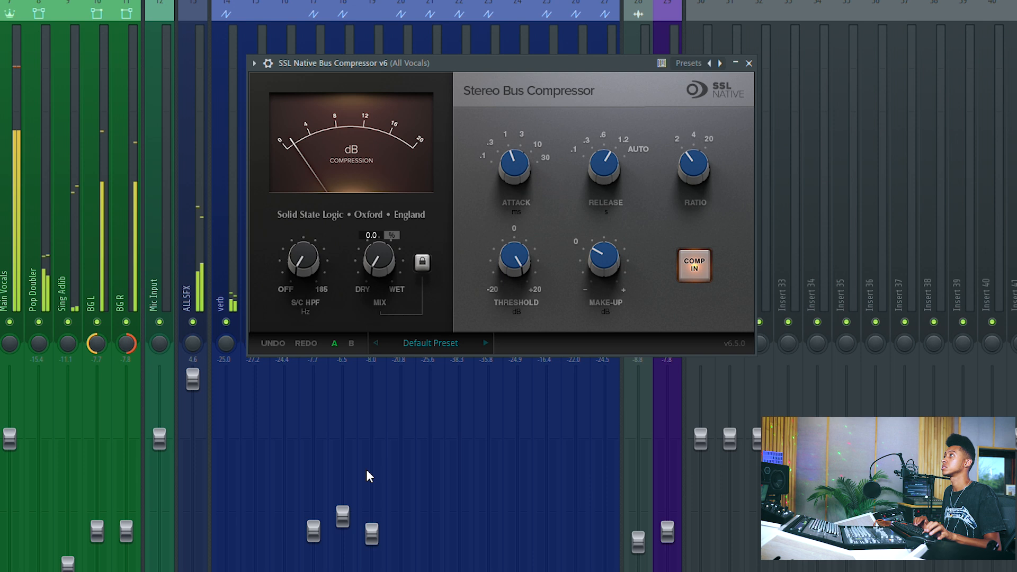
left_click(271, 344)
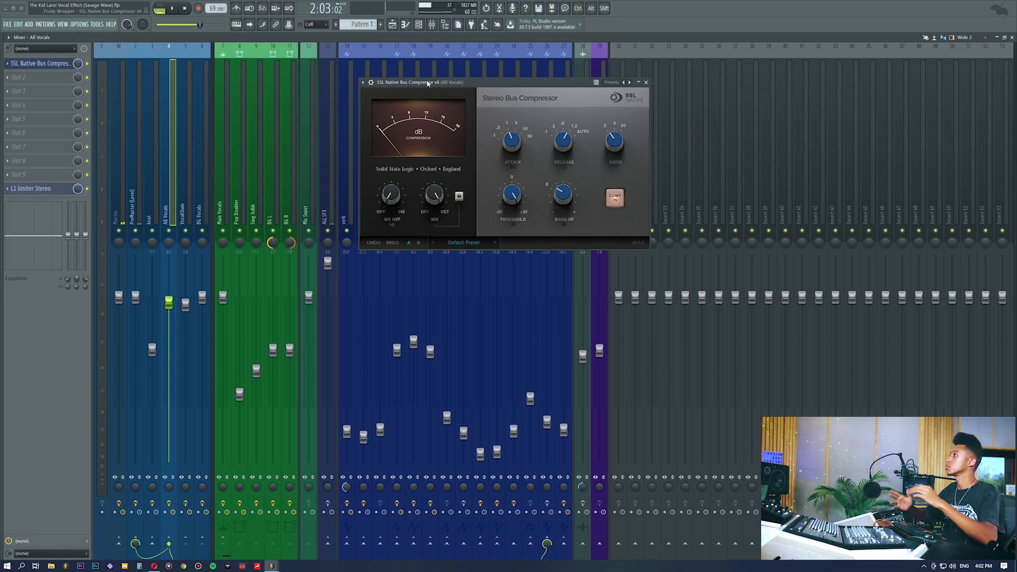
left_click(43, 64)
Step: Open the All Vocals track's L1 limiter, and audition playback with the limiter and SSL bus compressor bypassed
left_click(51, 189)
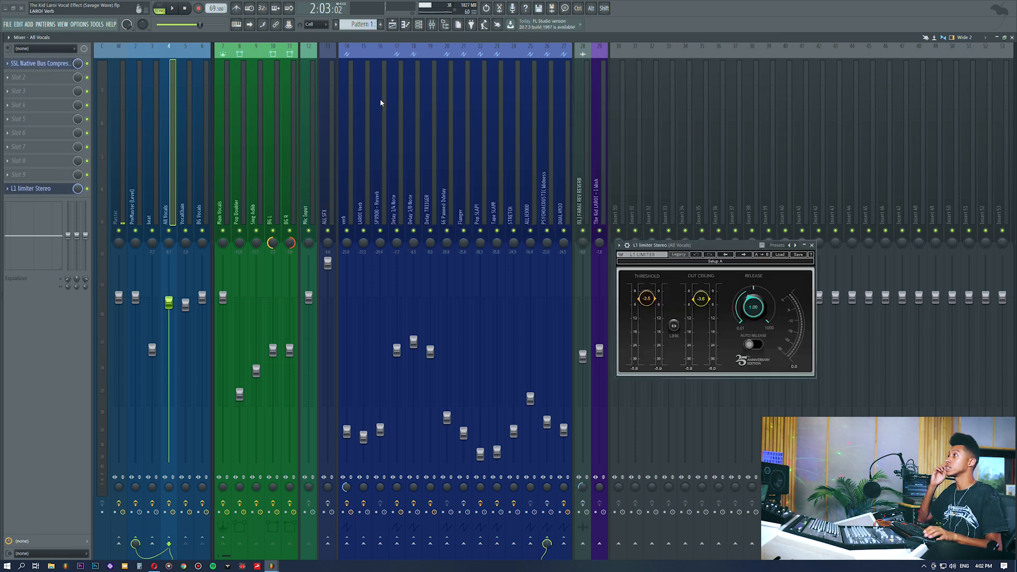
left_click_drag(651, 247, 485, 166)
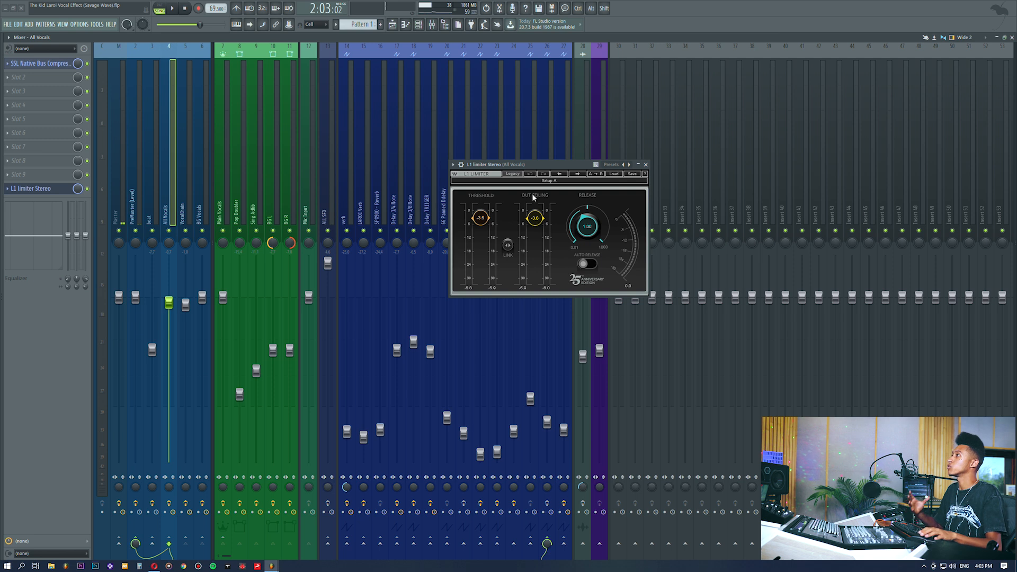
left_click(87, 188)
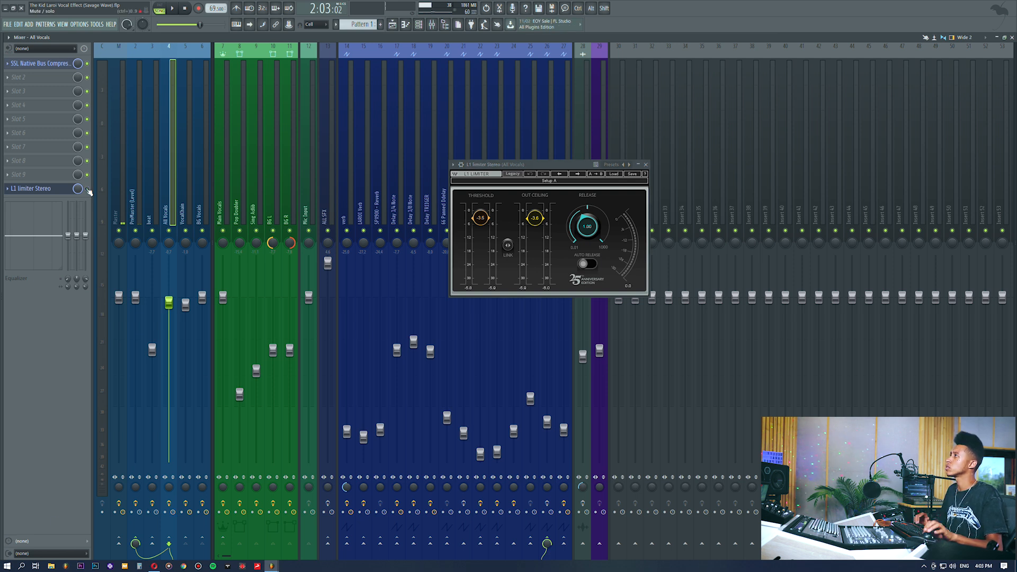
key("space")
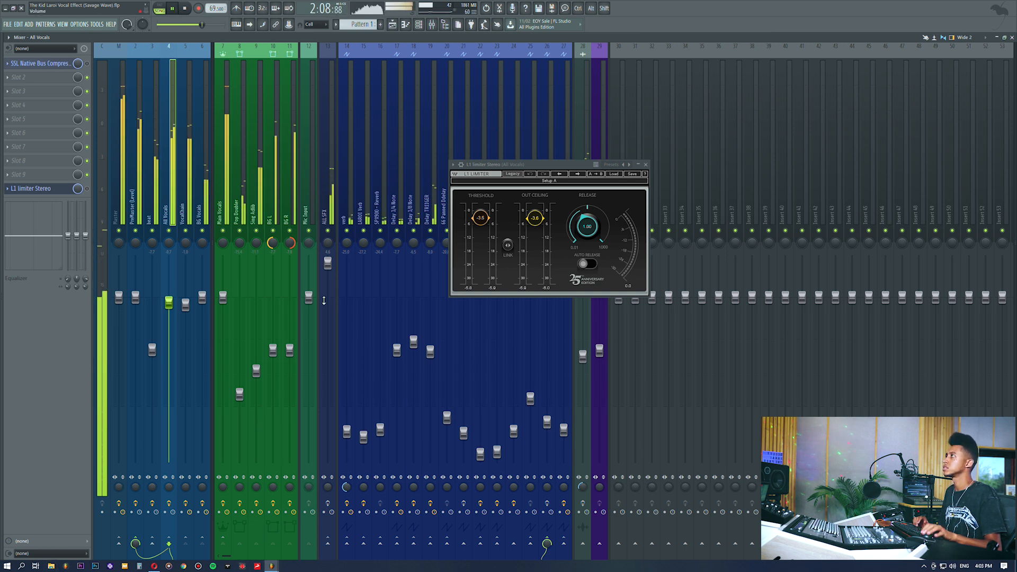
key("space")
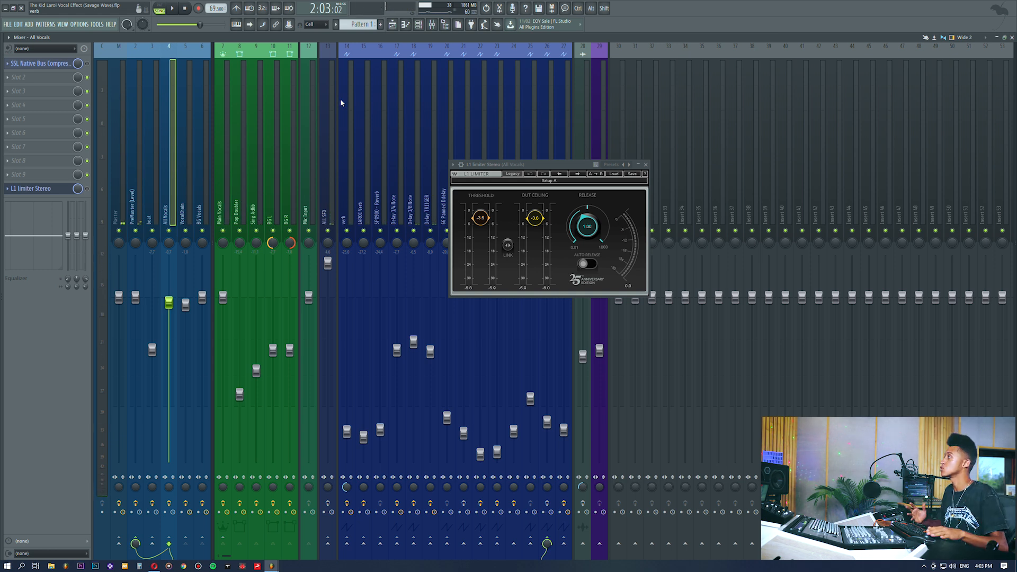
Step: Re-enable the L1 limiter and SSL bus compressor on All Vocals, audition playback, and close the limiter
left_click(87, 188)
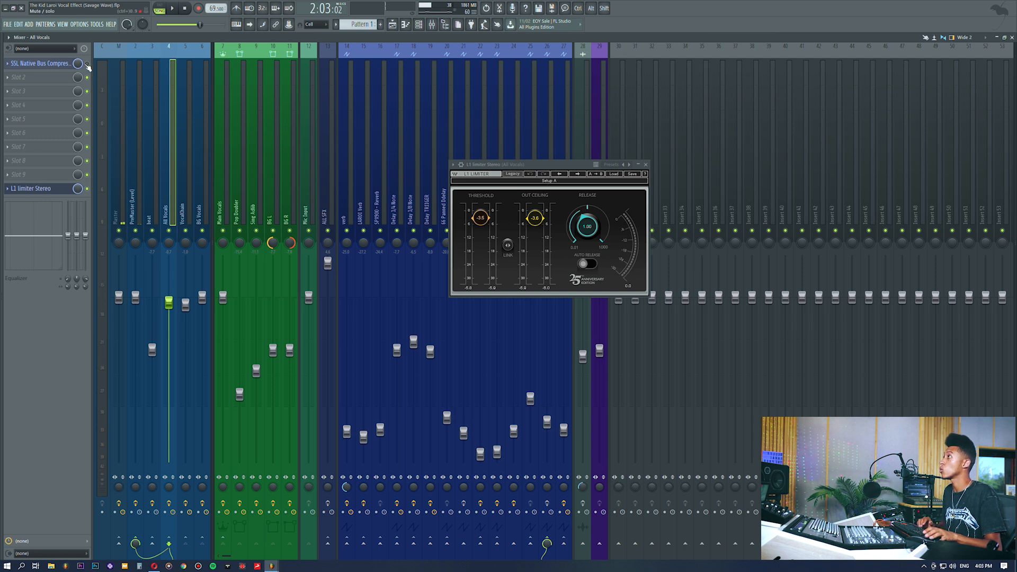
key("space")
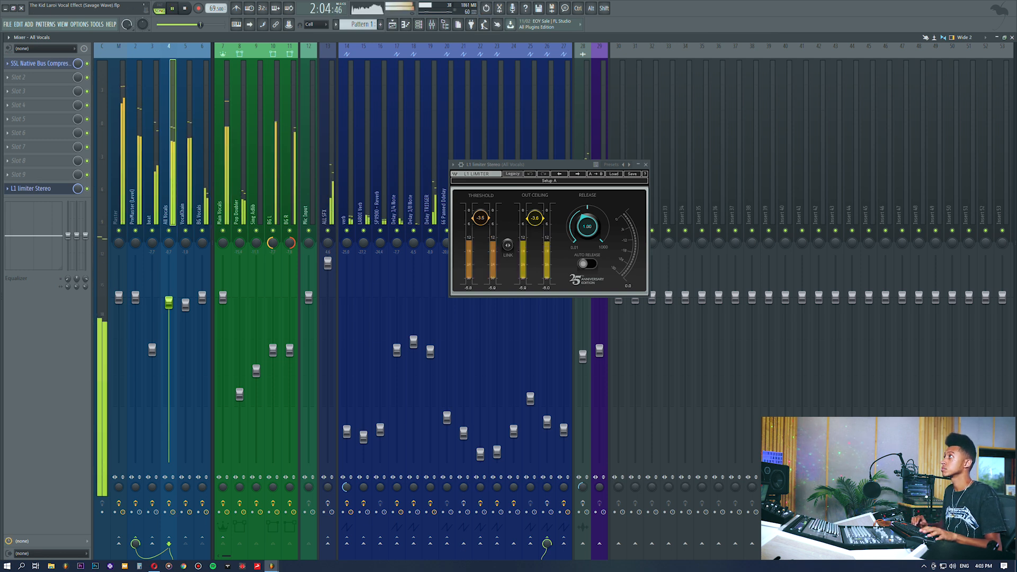
left_click(647, 166)
key("space")
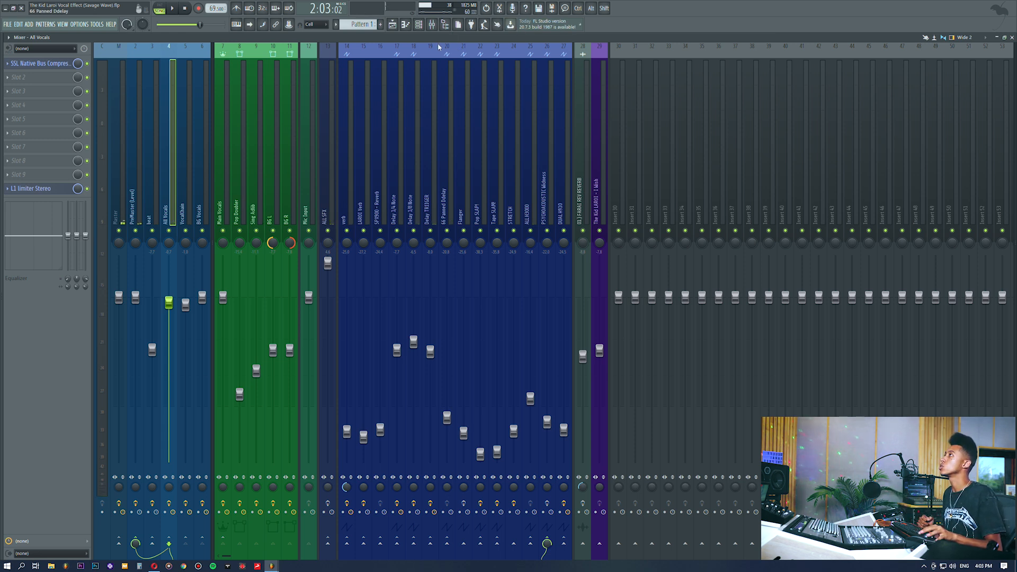
Step: View the playlist arrangement, return to the mixer, and examine the SP2016 Reverb on the verb track
left_click(392, 24)
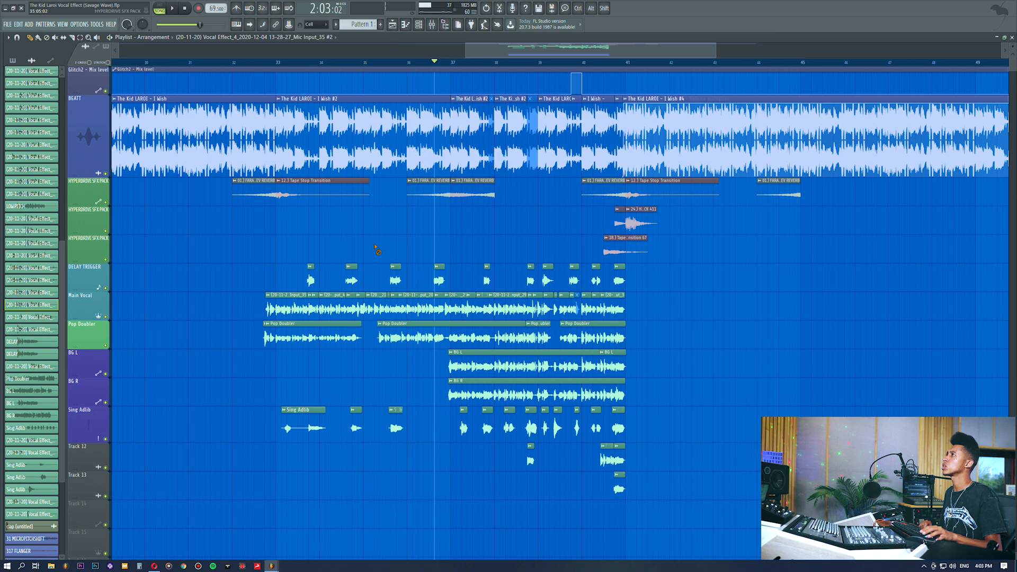
left_click(432, 25)
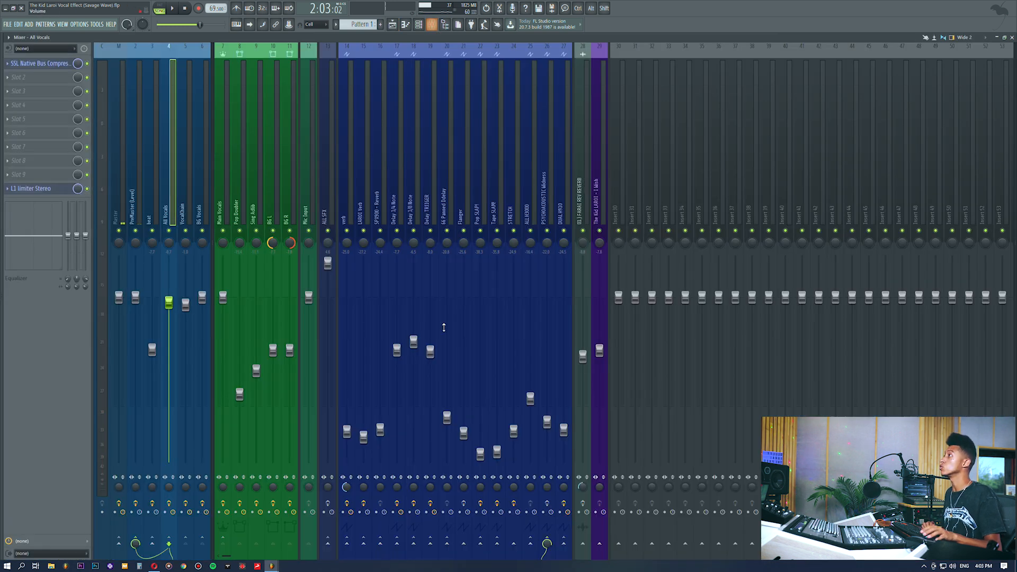
left_click(347, 198)
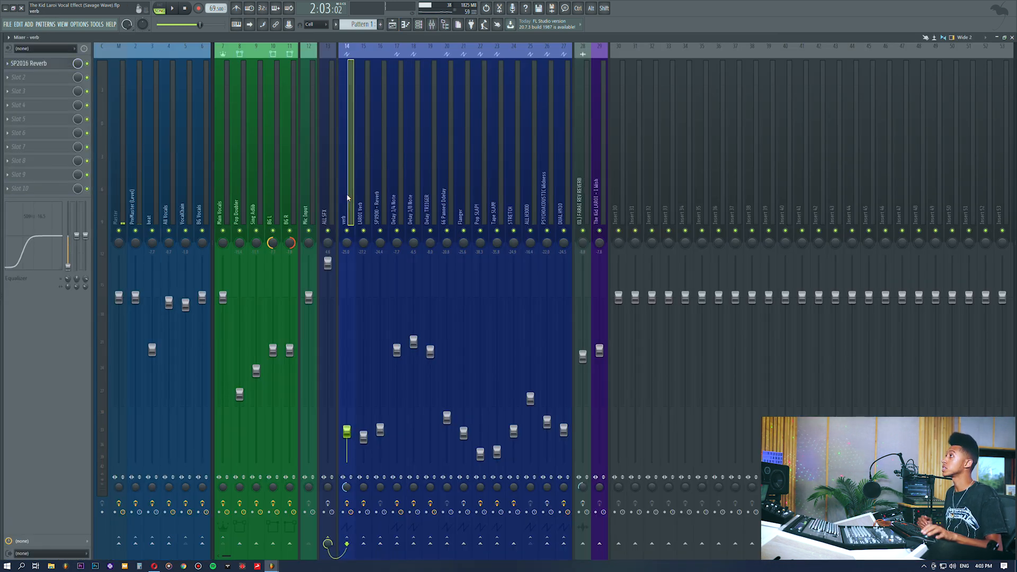
left_click(31, 64)
left_click(339, 176)
Step: Check the SPX900 - Reverb track's slots, and open the Fruity Reeverb 2 on the LAROI Verb track
left_click(363, 191)
left_click(378, 190)
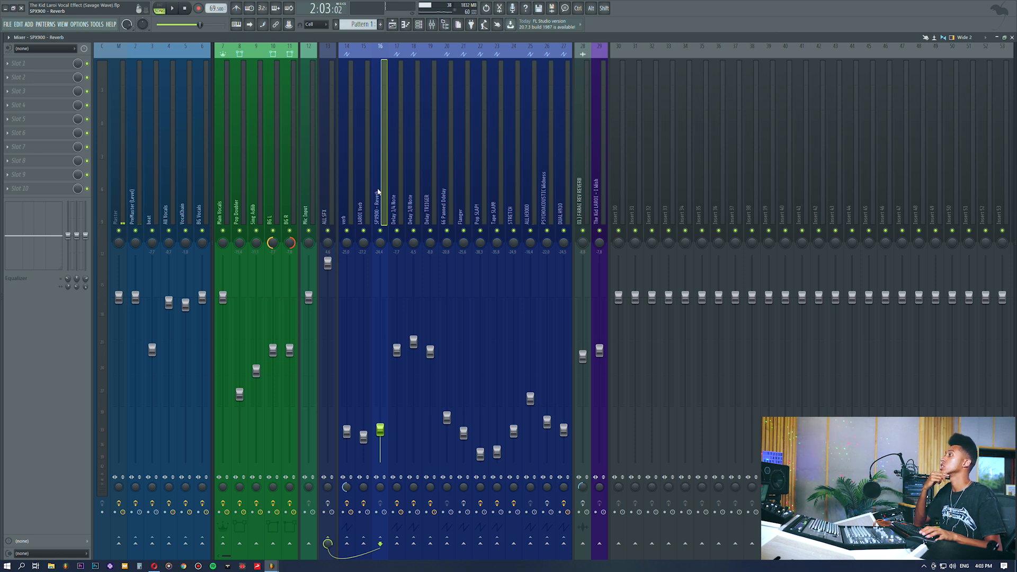
left_click(363, 191)
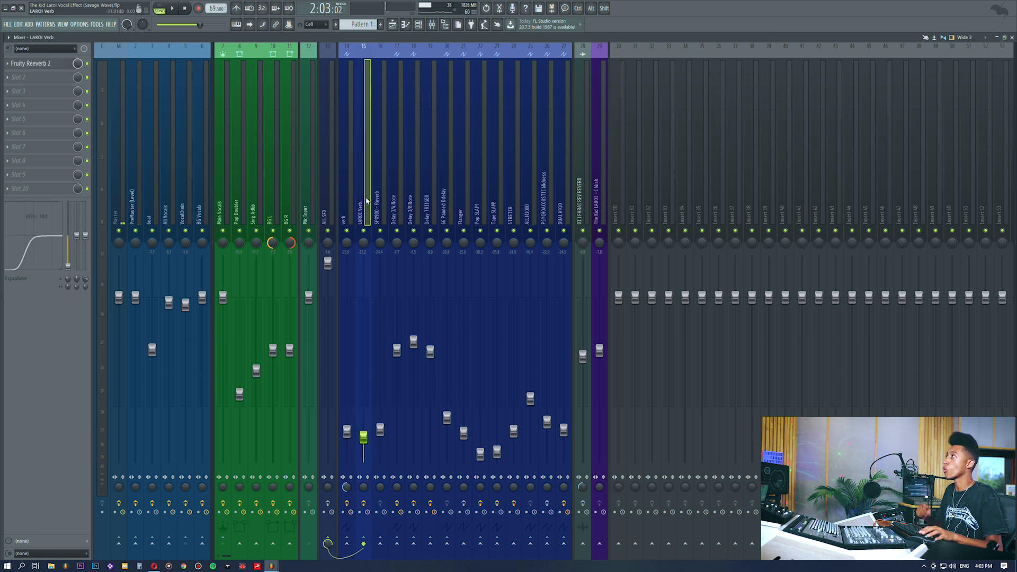
left_click(37, 64)
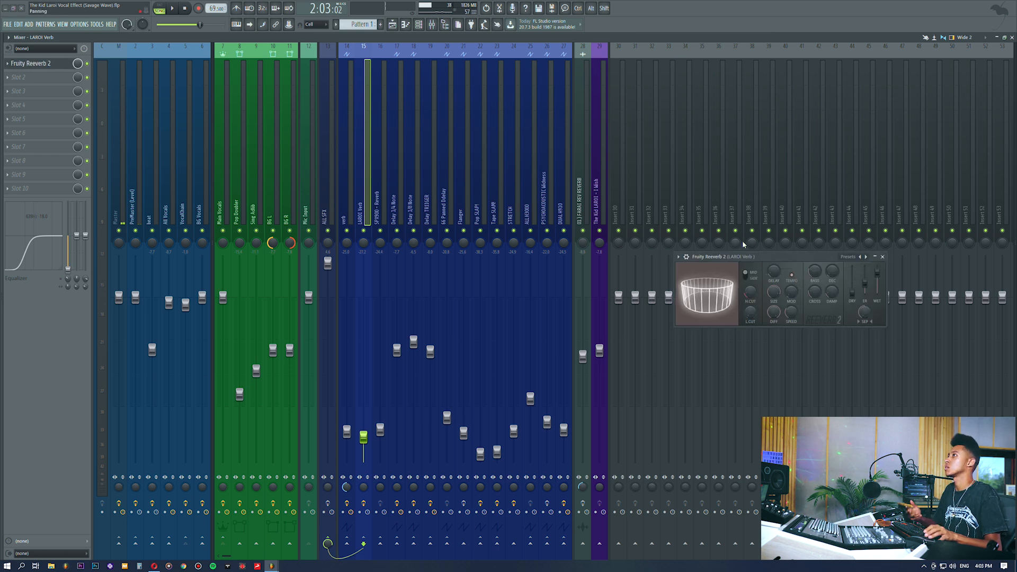
left_click_drag(745, 259, 587, 229)
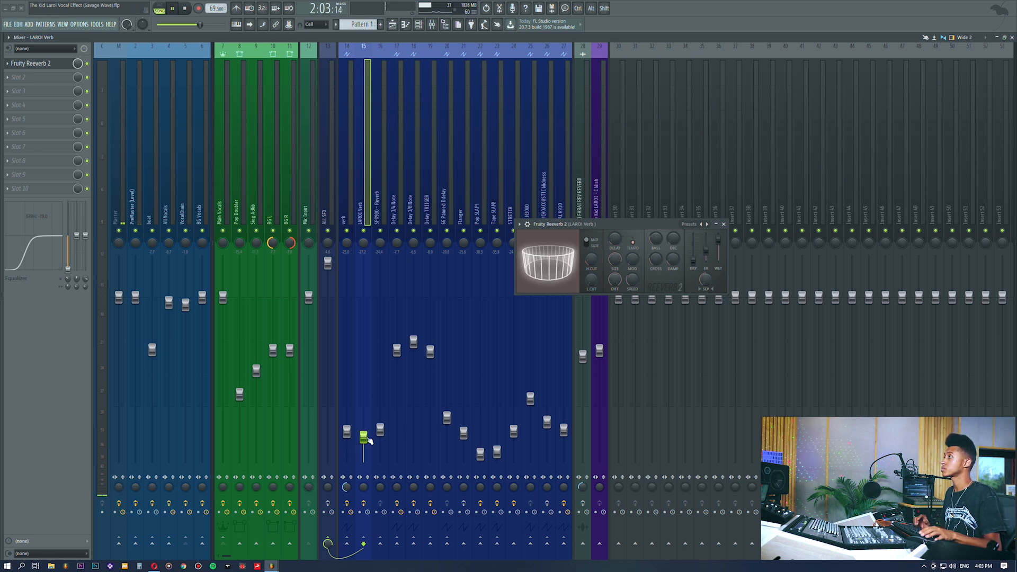
Step: Try raising the LAROI Verb fader during playback, and undo the change
key("space")
left_click_drag(363, 437, 366, 373)
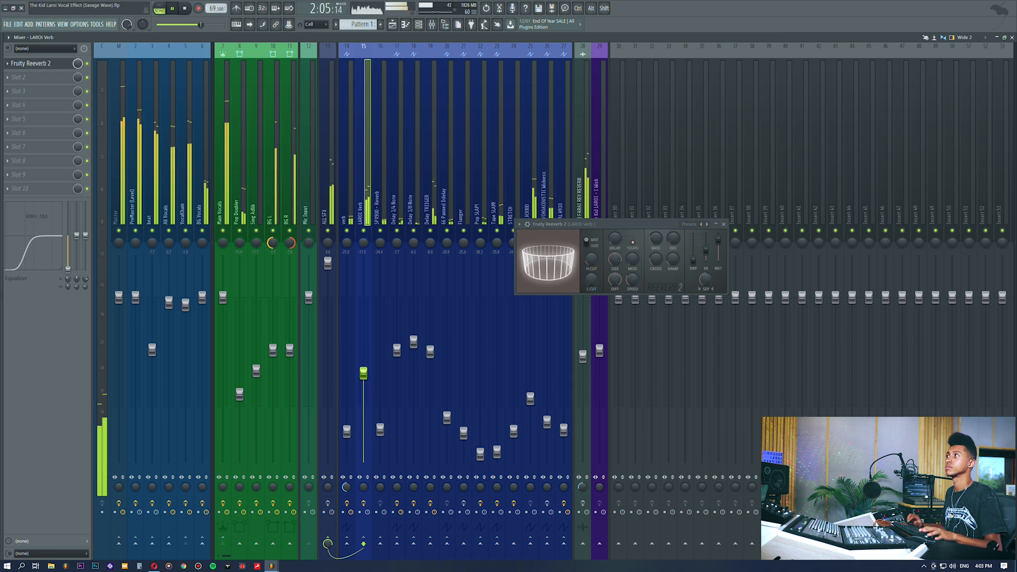
key("space")
key("ctrl+z")
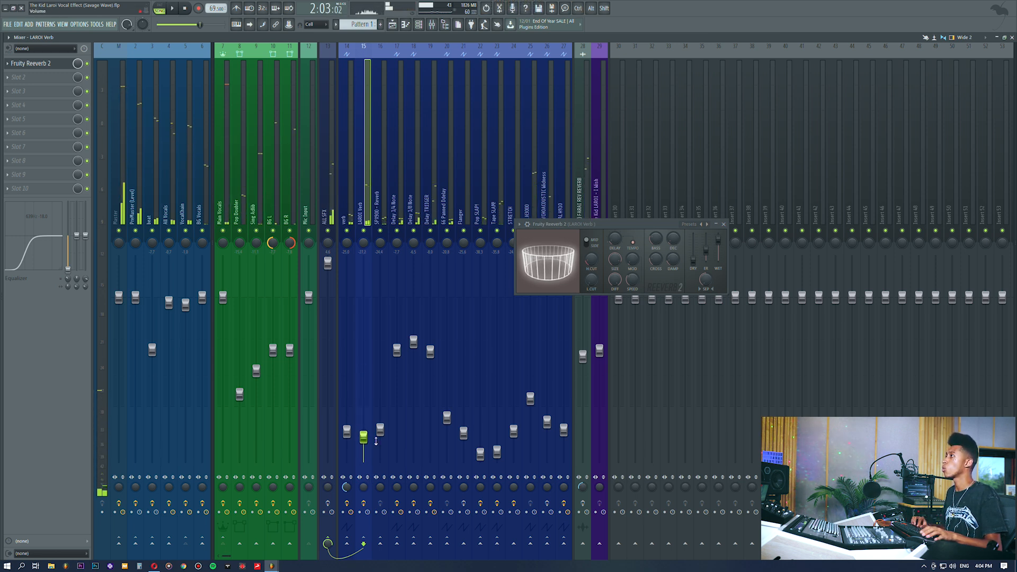
Step: Try raising the SPX900 - Reverb fader during playback, and undo the change
key("space")
left_click_drag(380, 429, 380, 345)
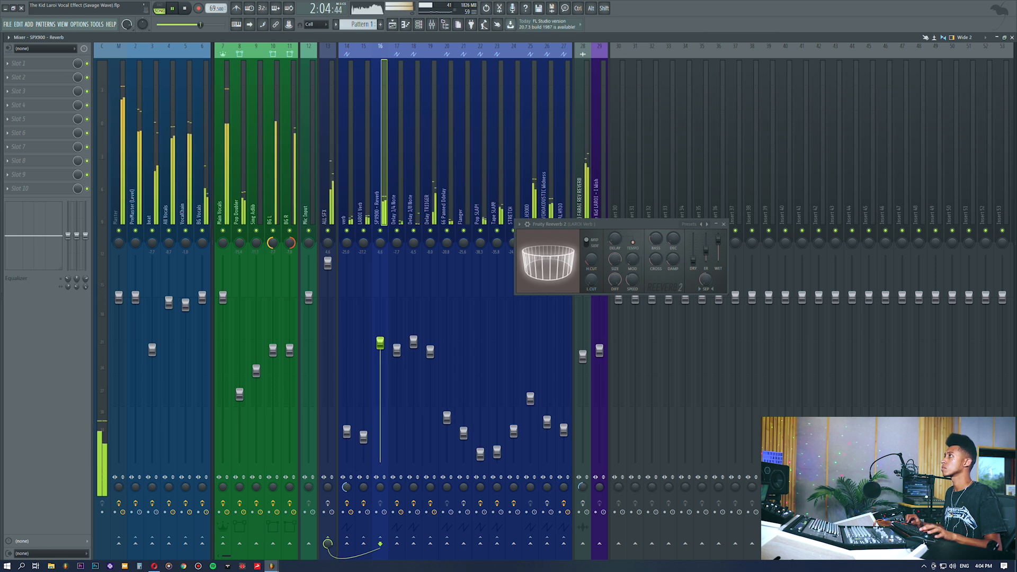
key("ctrl+z")
key("ctrl+z")
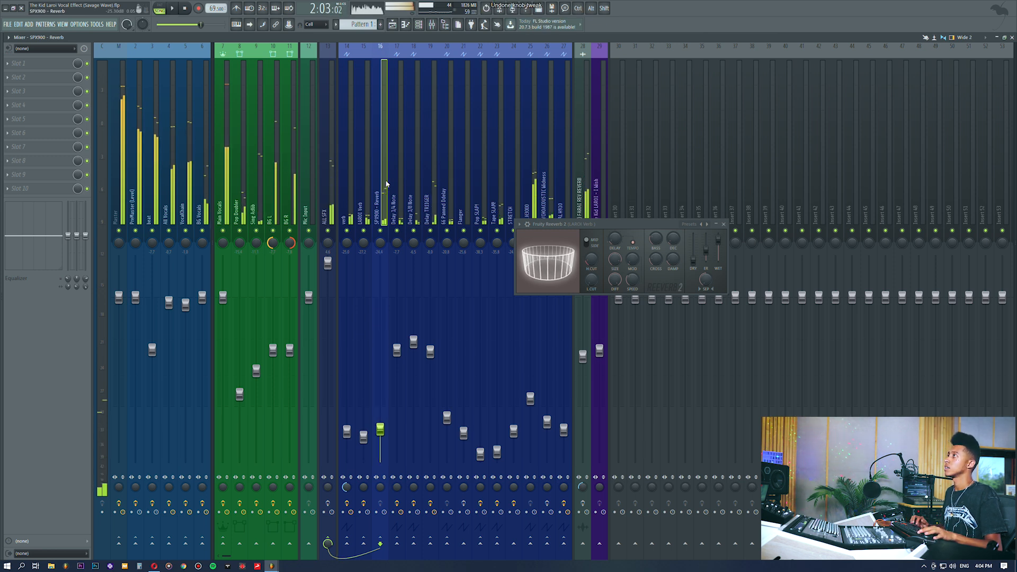
key("space")
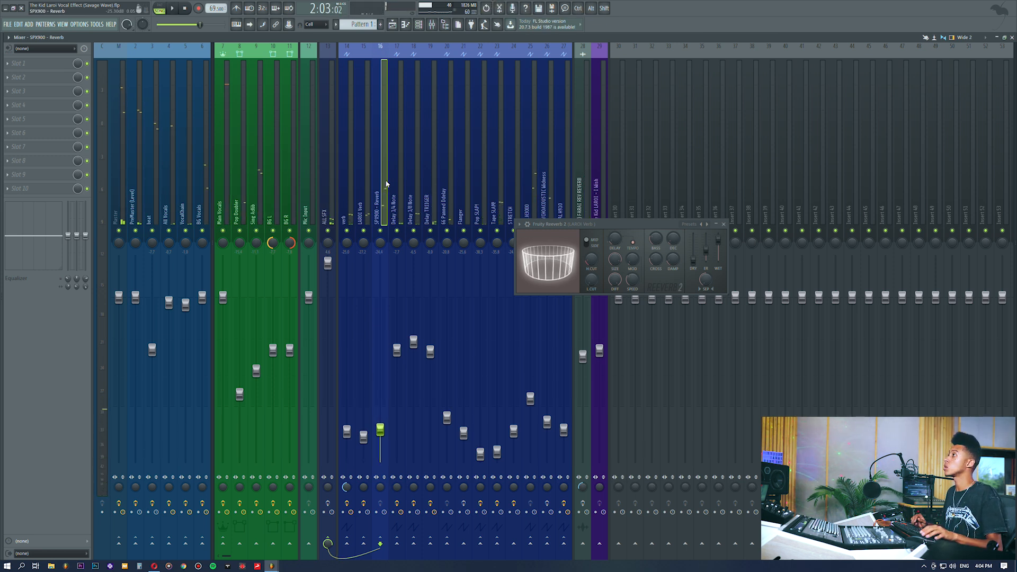
Step: Try raising the verb track's fader during playback, and undo the change
left_click(355, 185)
key("space")
mouse_move(354, 437)
left_mouse_down()
mouse_move(353, 360)
mouse_move(348, 432)
left_mouse_up()
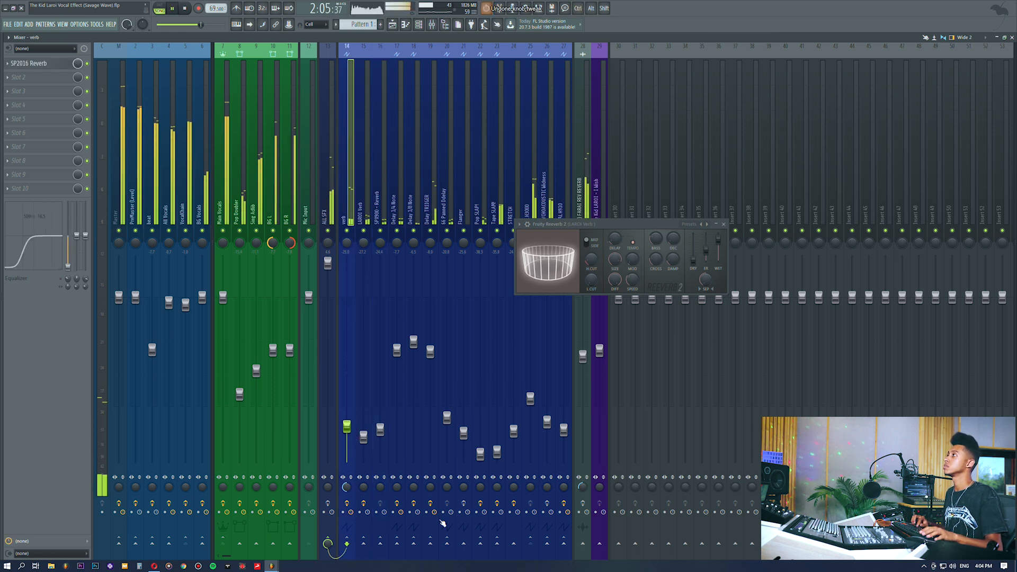
key("space")
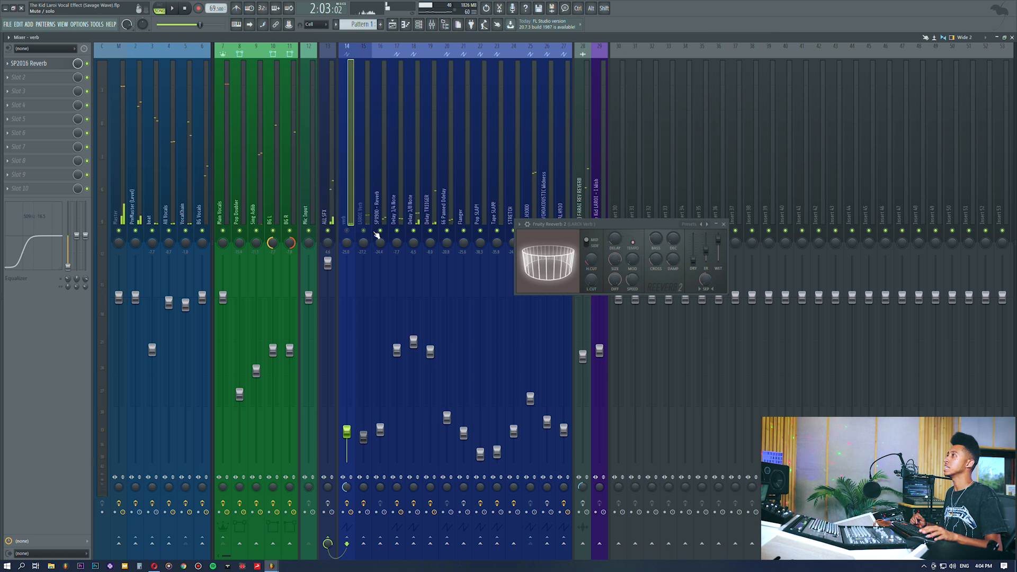
Step: Play the song and unmute the SPX900 - Reverb, LAROI Verb and verb tracks during playback
left_click(375, 188)
key("space")
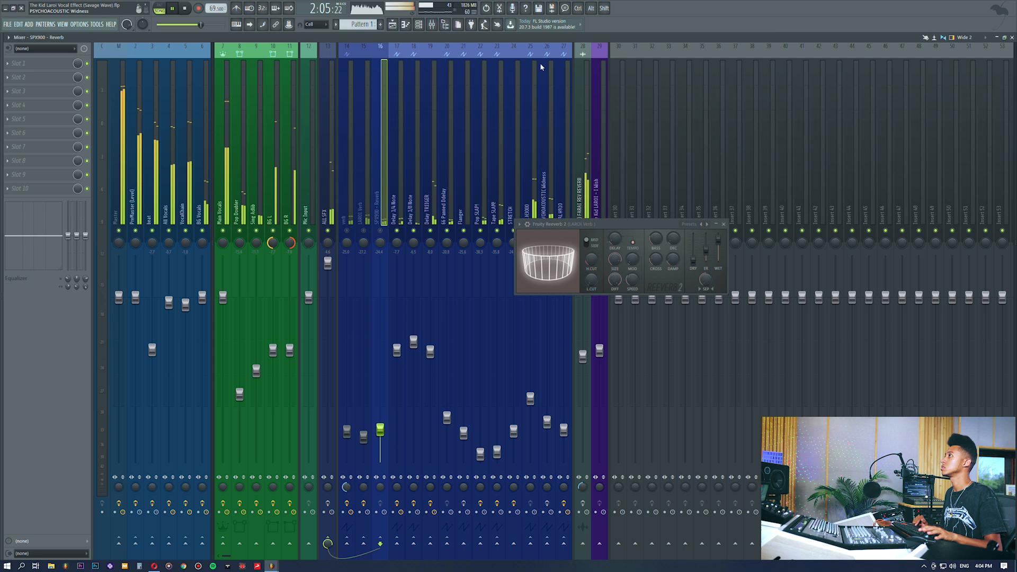
left_click(380, 231)
left_click(364, 231)
left_click(347, 231)
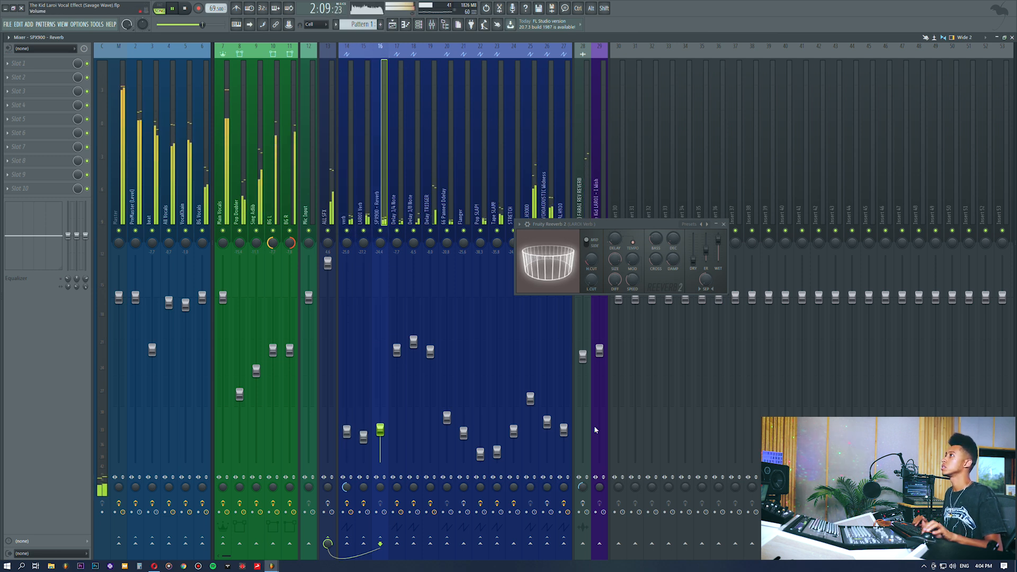
key("space")
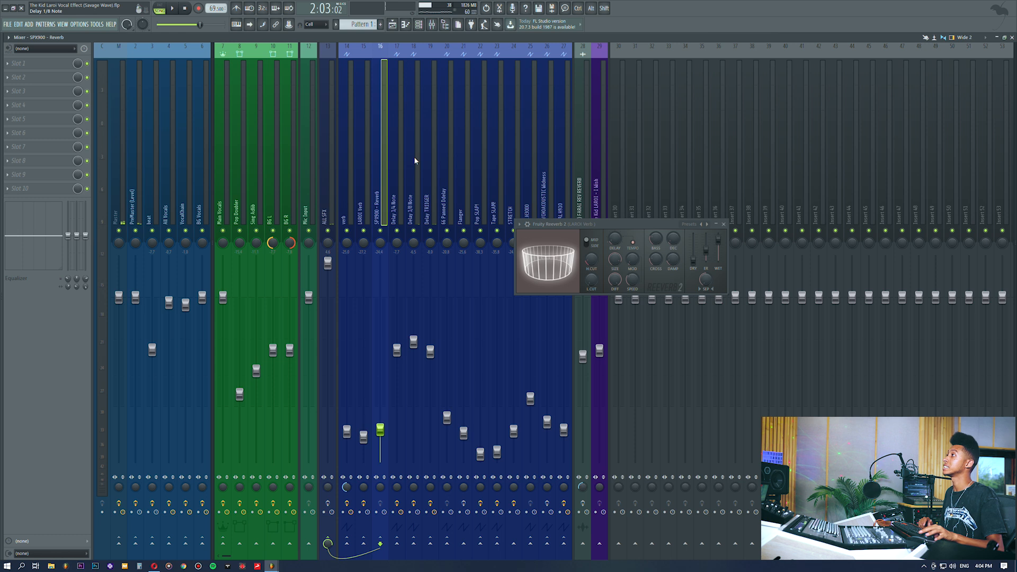
Step: Try lowering the high-band EQ level of the LAROI Verb track, and reset it to default
left_click(361, 176)
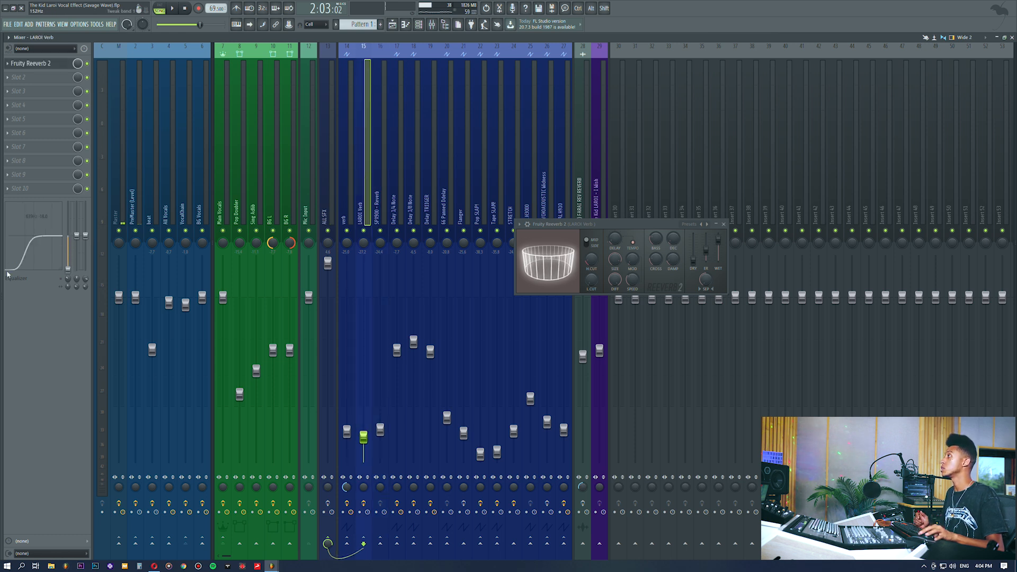
left_click_drag(86, 236, 86, 270)
left_click(86, 270, "alt")
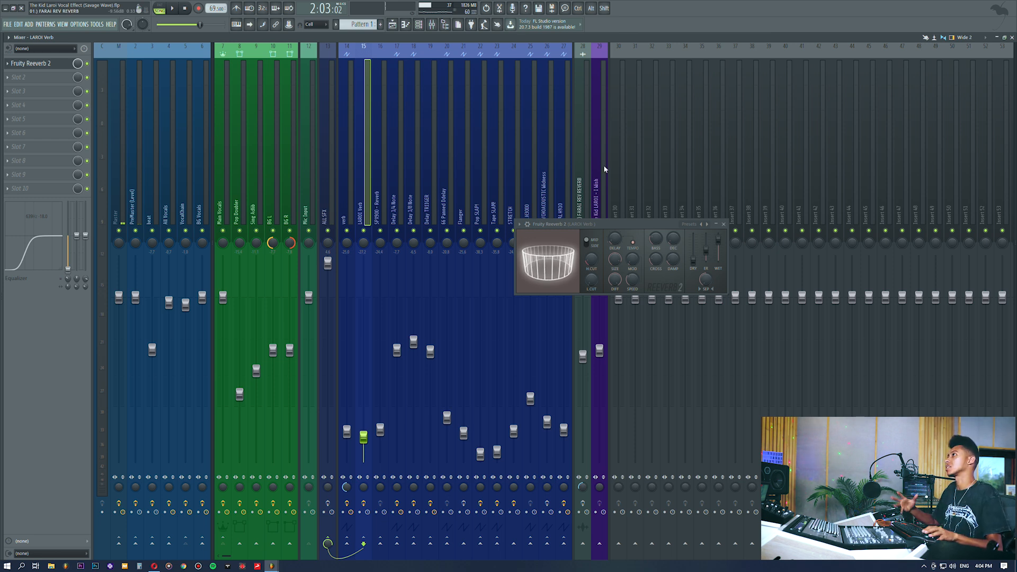
Step: Close the Fruity Reeverb 2, and check the effect slots of the Delay 1/4 Note and Delay 1/8 Note tracks
left_click(727, 224)
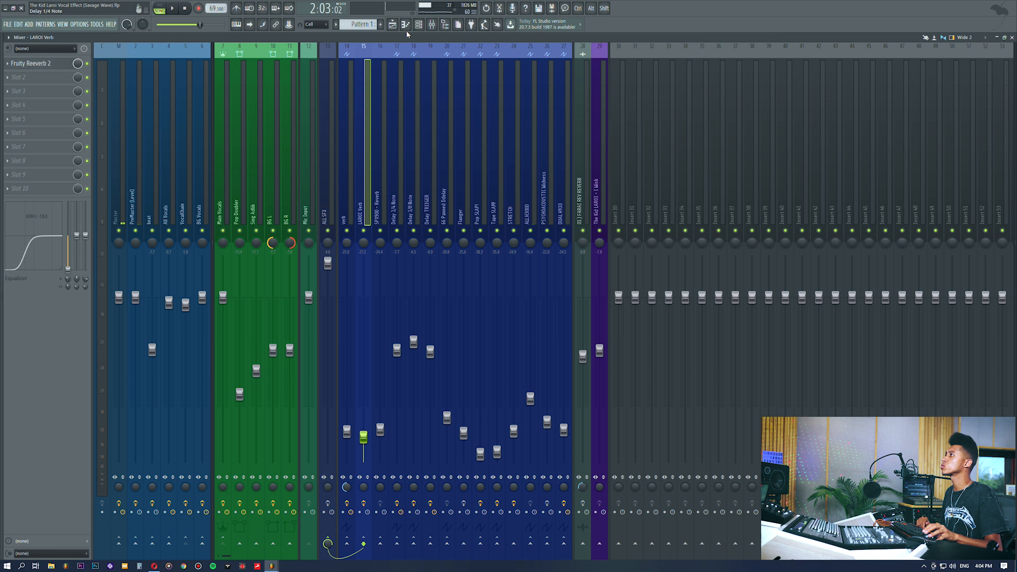
left_click(403, 139)
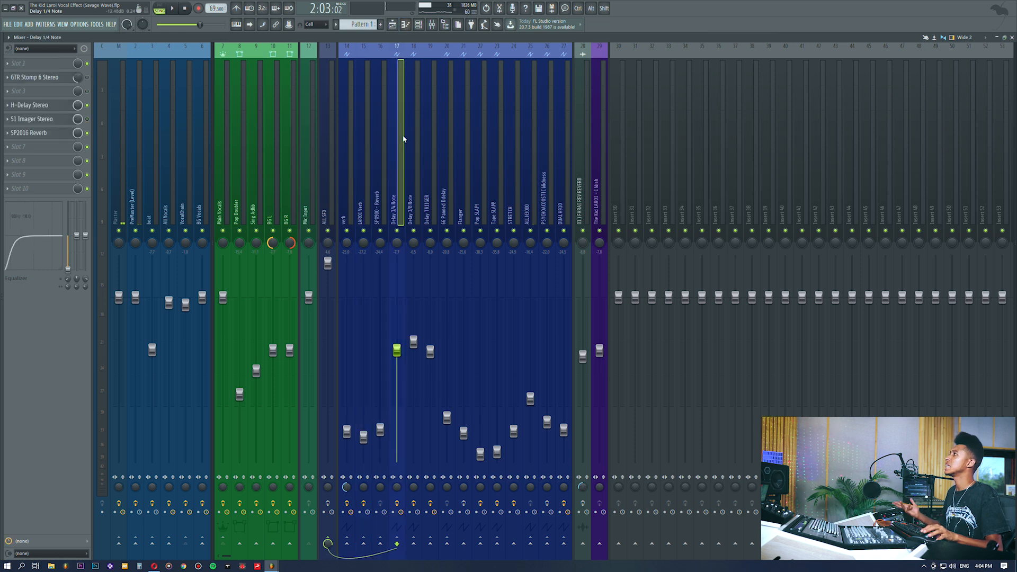
left_click(414, 177)
Step: Select the DELAY TRIGGER clip just before bar 37 in the playlist, and return to the mixer
left_click(392, 24)
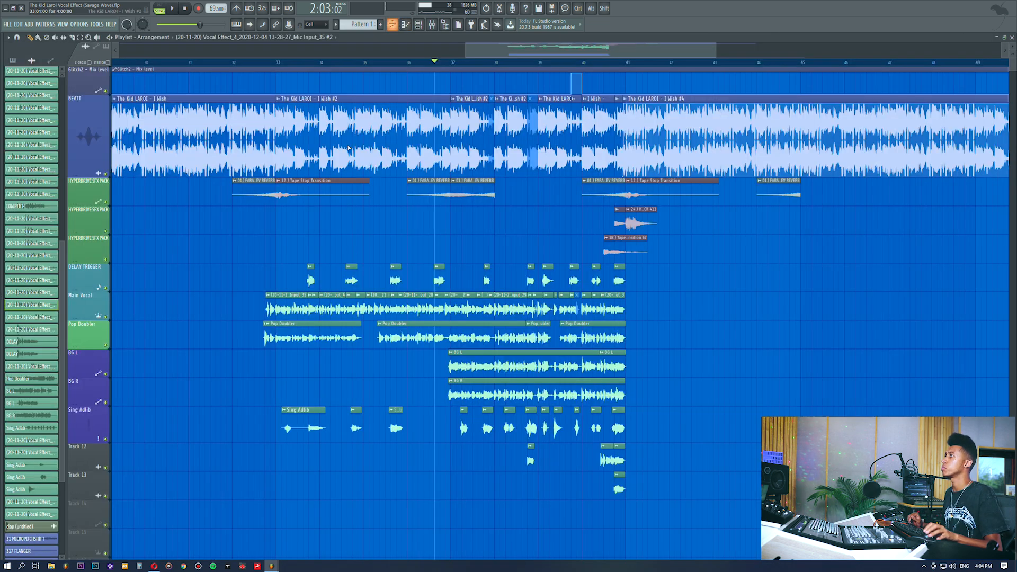
left_click(439, 273)
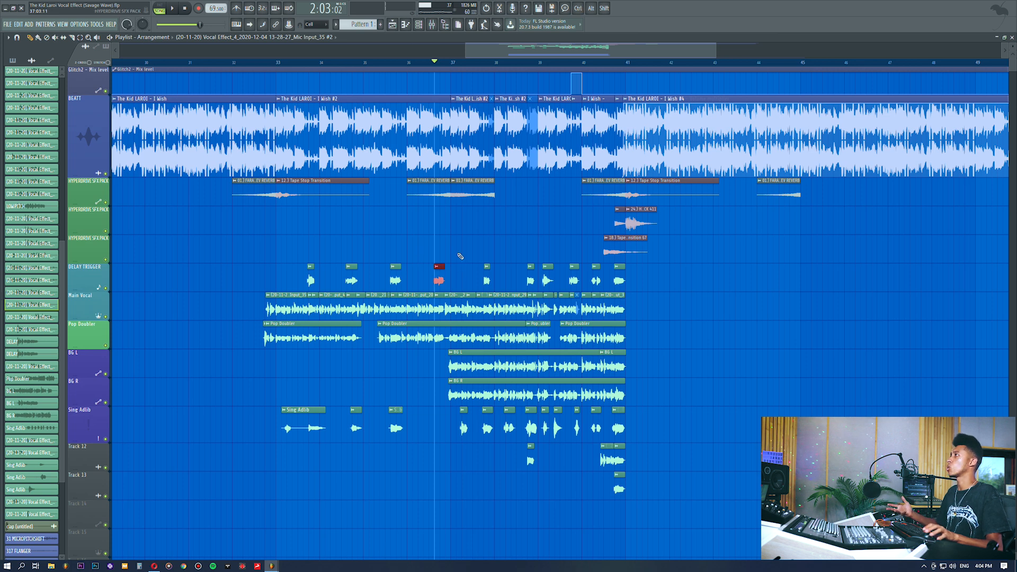
left_click(431, 24)
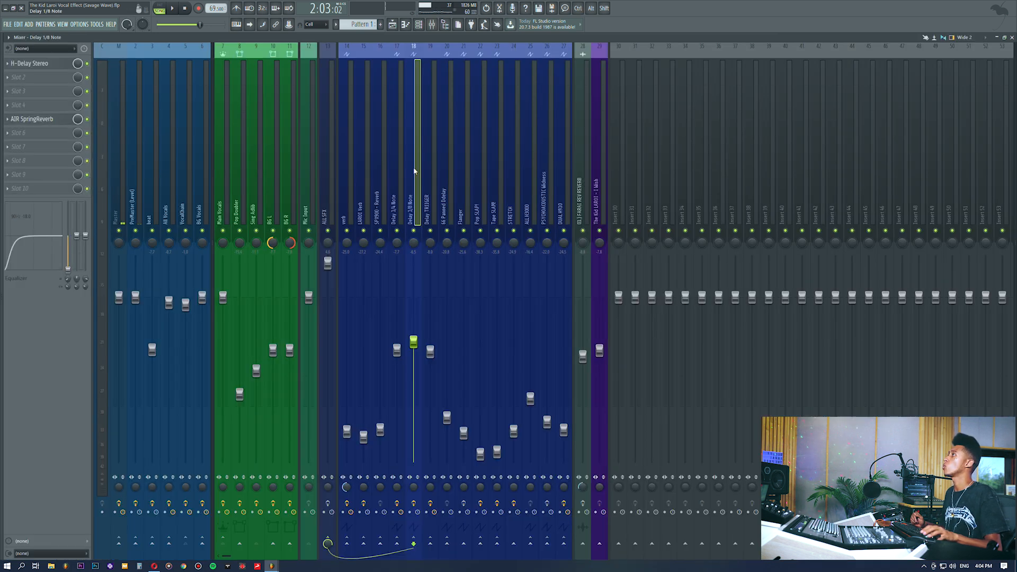
Step: Inspect the H-Delay Stereo on the Delay 1/8 Note track and on the Delay TRIGGER track, closing each
left_click(29, 65)
left_click(29, 65)
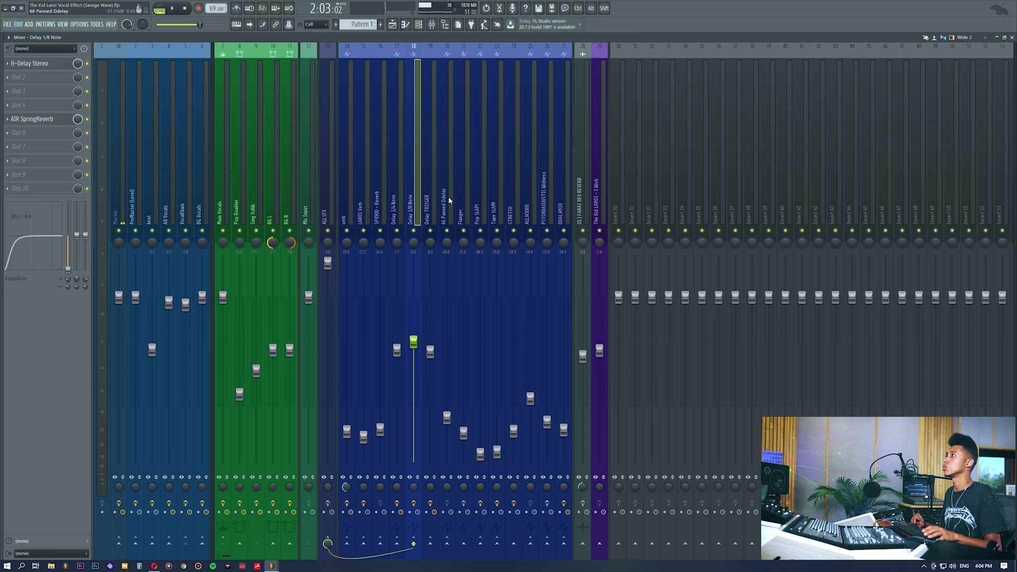
key("Right")
left_click(58, 78)
left_click(58, 77)
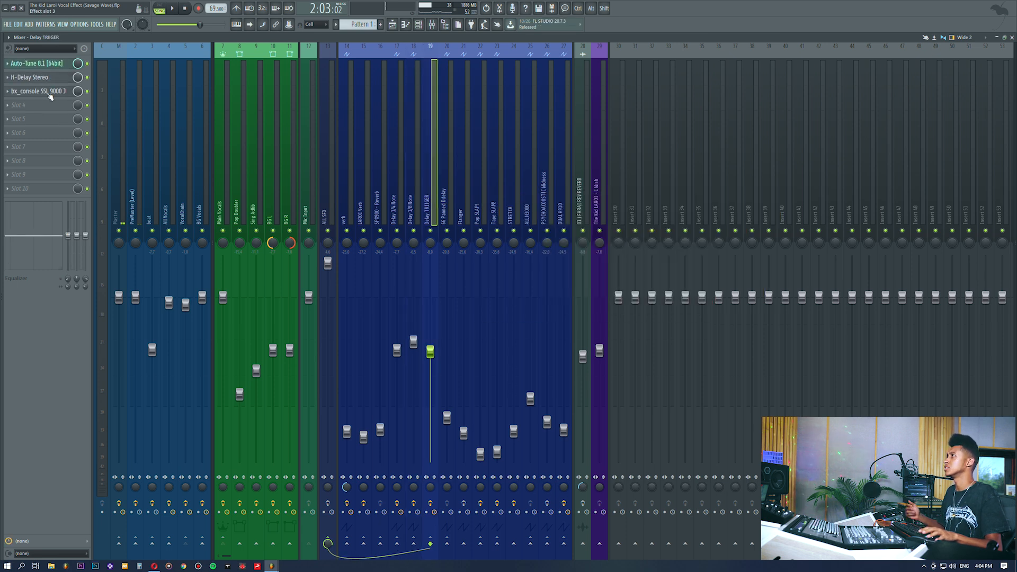
Step: Inspect the AIR SpringReverb on the Delay 1/8 Note track and close it
left_click(418, 152)
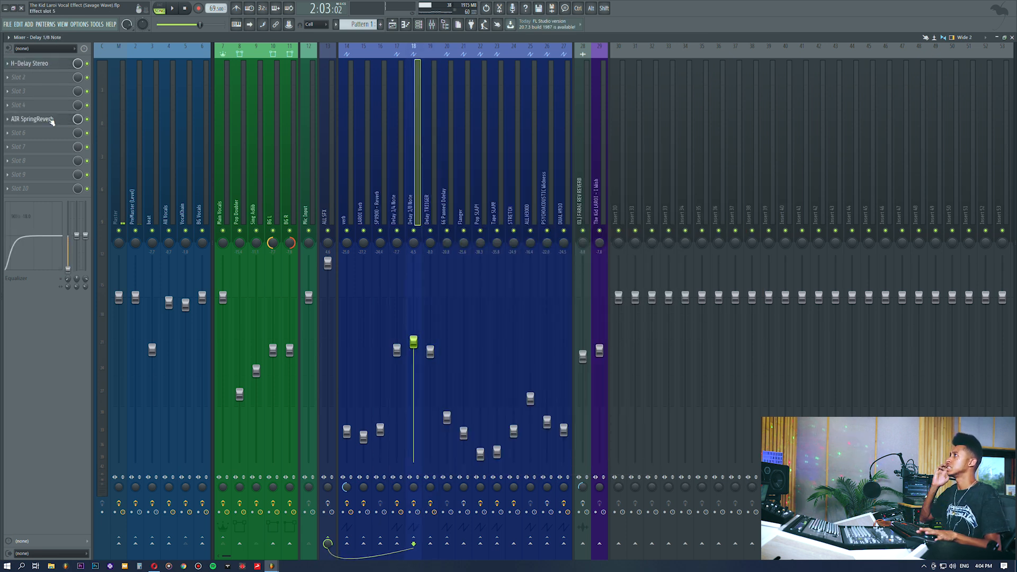
left_click(31, 117)
left_click(30, 117)
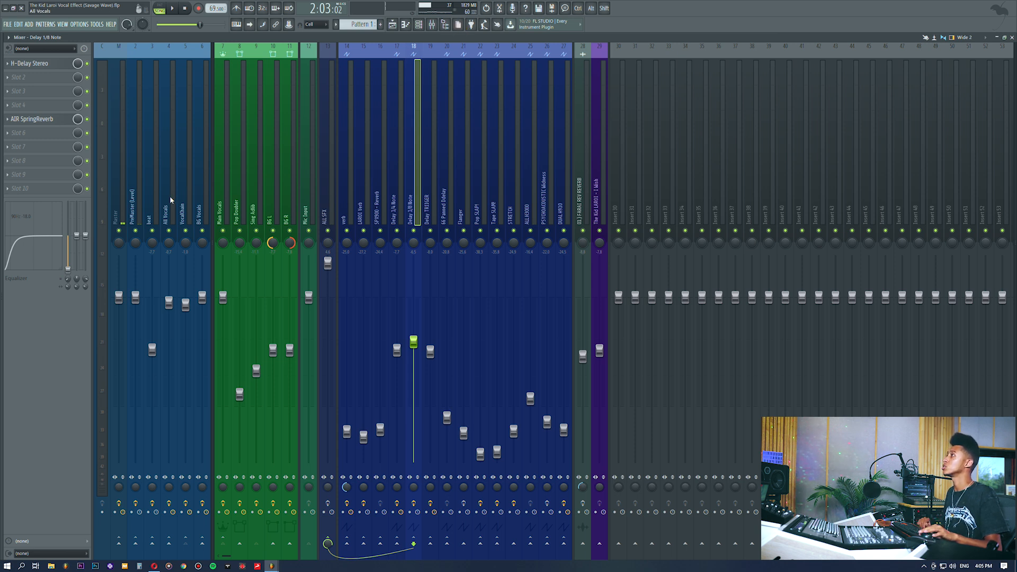
Step: Inspect the HoRNetSongKeyMK2 and Glitch2 plugins on the beat track, closing each
left_click(160, 208)
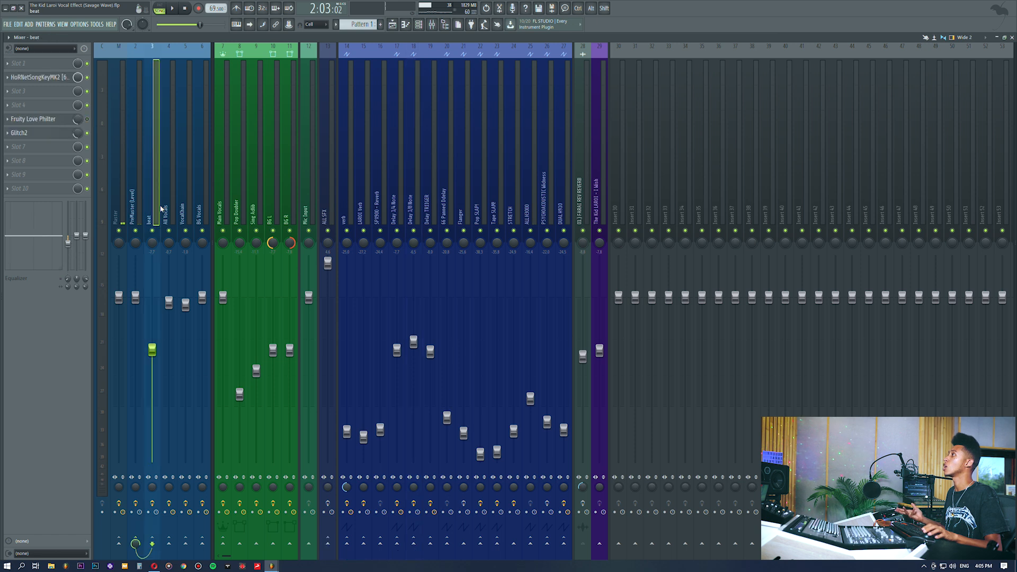
left_click(69, 80)
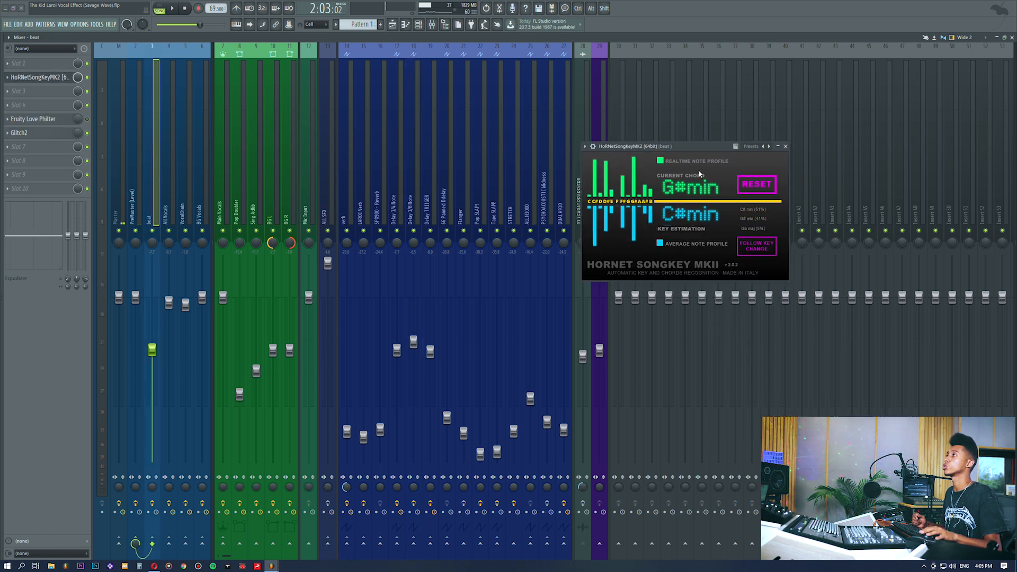
left_click(41, 77)
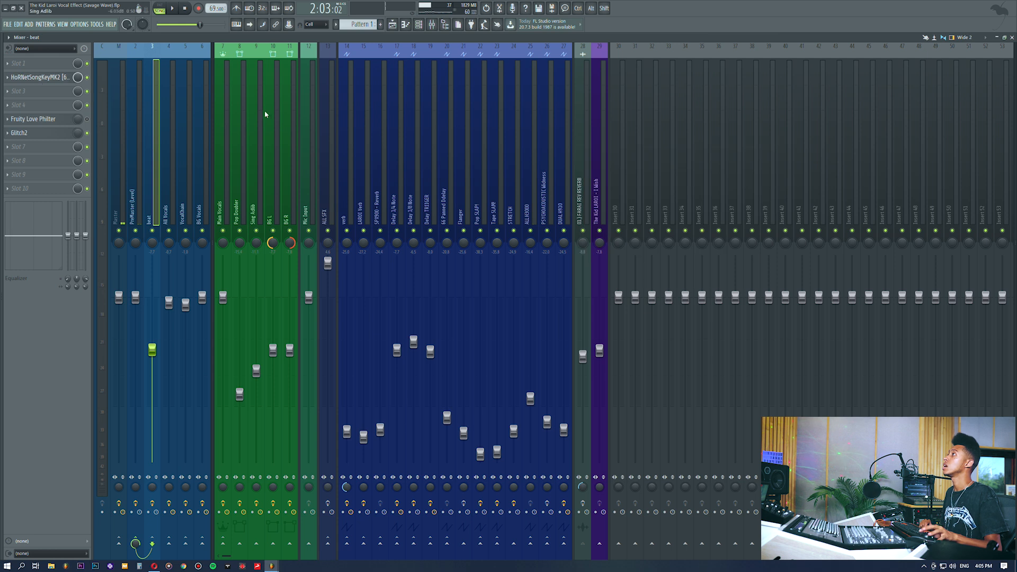
left_click(21, 133)
left_click(21, 133)
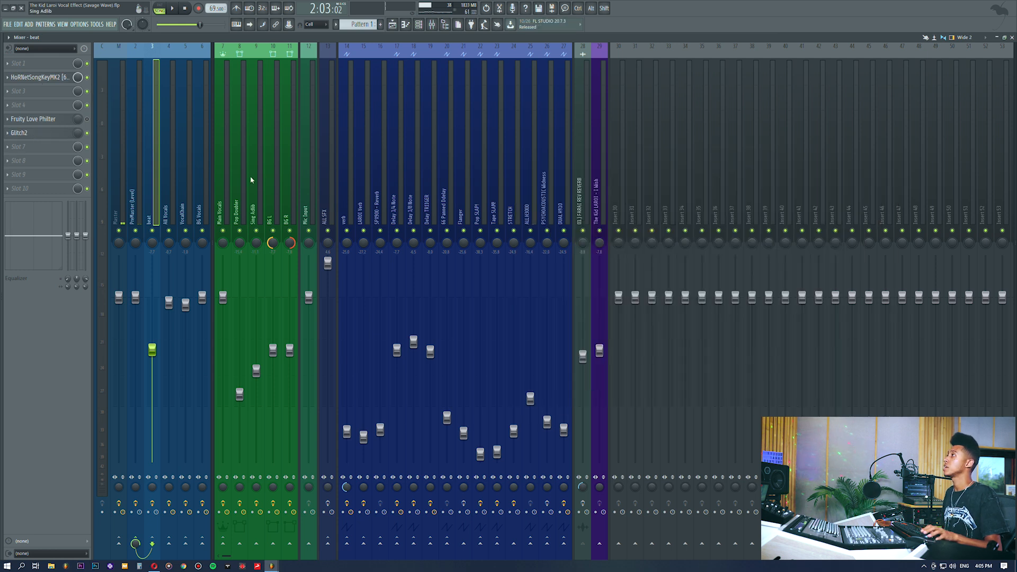